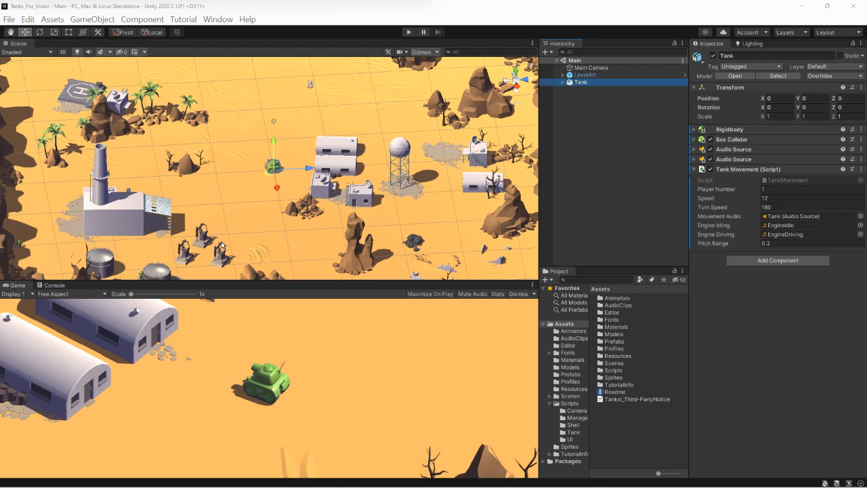
Focus on PumpJack inside LevelArt's OilField group and run the scene briefly to check its animation.
left_click(563, 75)
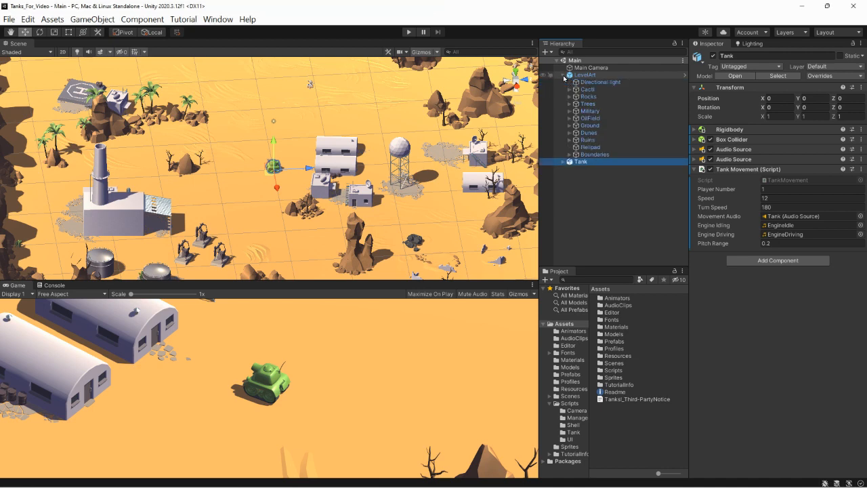
left_click(569, 119)
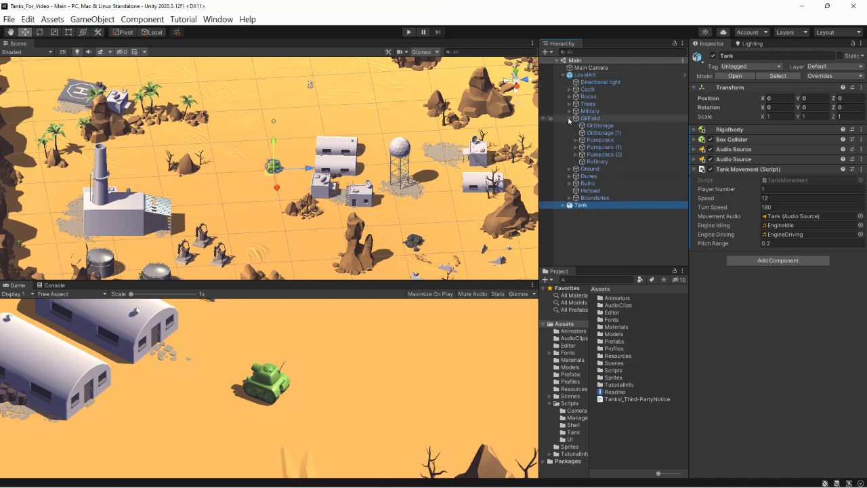
double_click(602, 140)
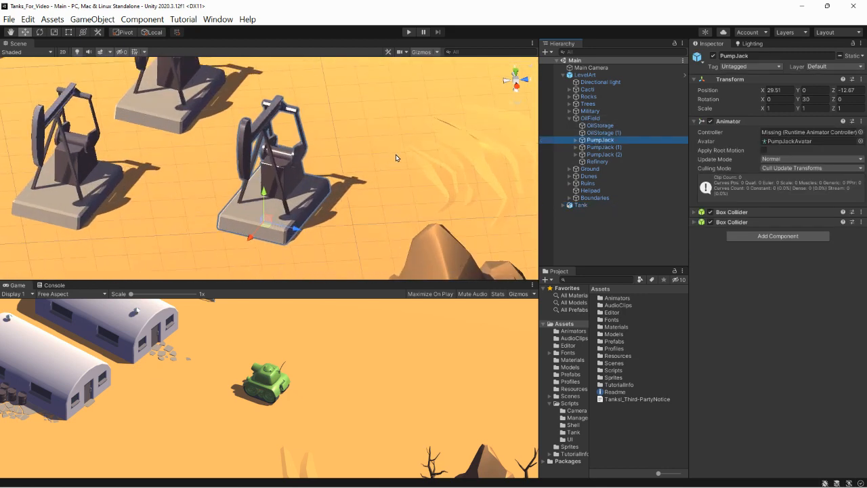
left_click(409, 33)
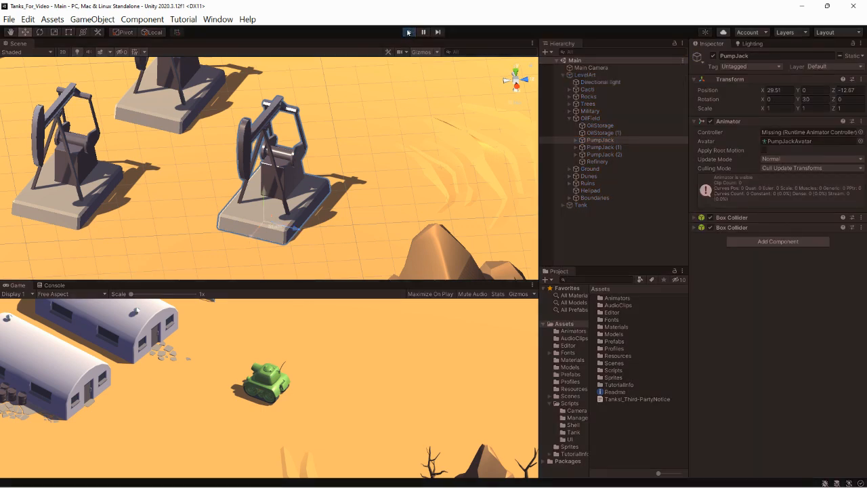
left_click(409, 32)
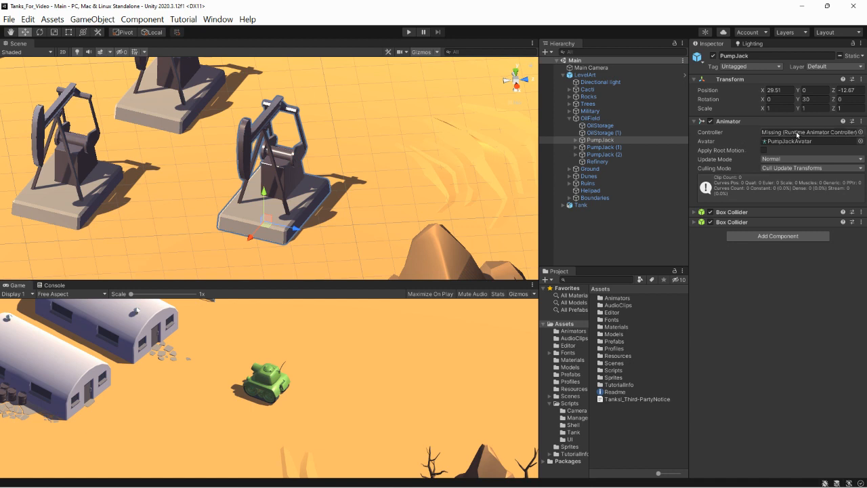
Assign the Pumpjack animator controller to PumpJack and test its animation in play mode.
left_click(607, 140)
left_click(862, 132)
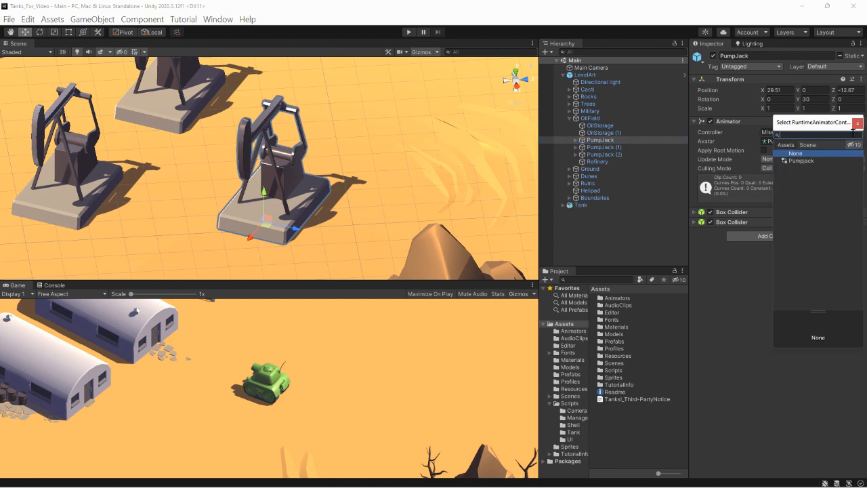
left_click(803, 161)
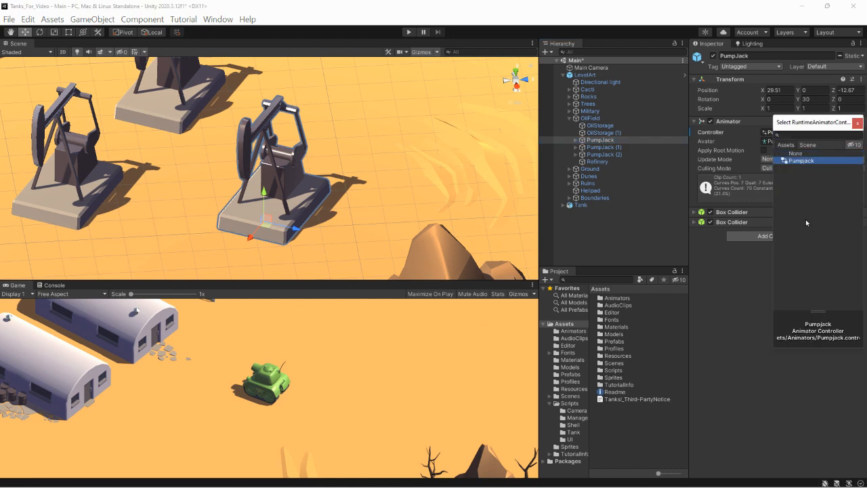
left_click(858, 123)
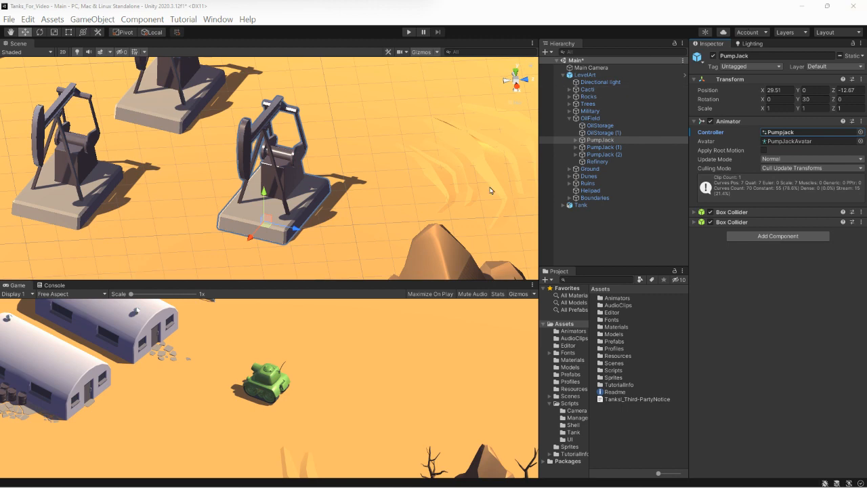
left_click(409, 32)
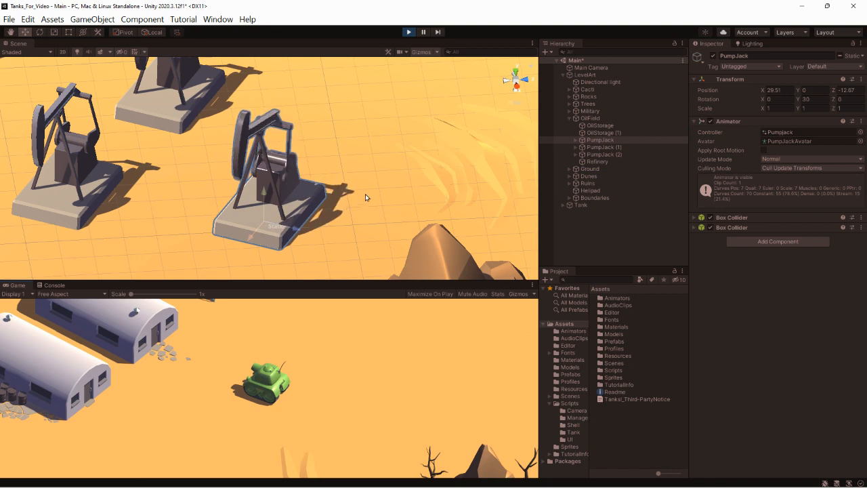
left_click(409, 32)
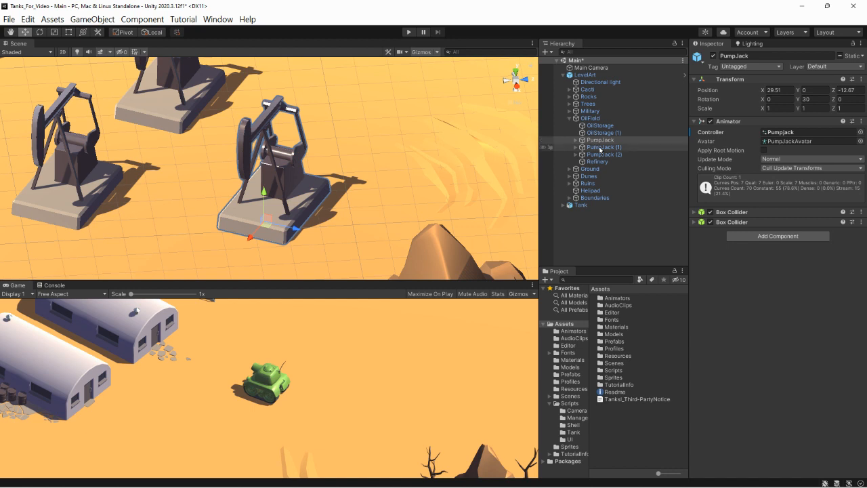
Assign the Pumpjack animator controller to PumpJack (1).
left_click(600, 147)
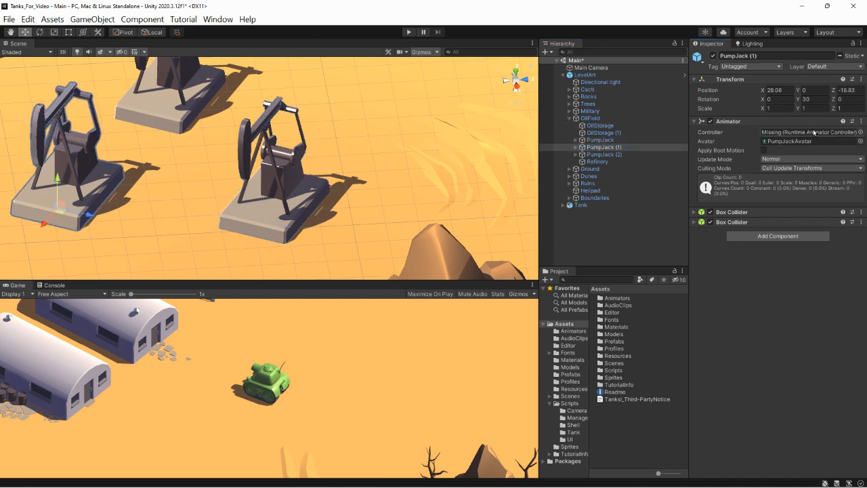
left_click(860, 132)
double_click(806, 159)
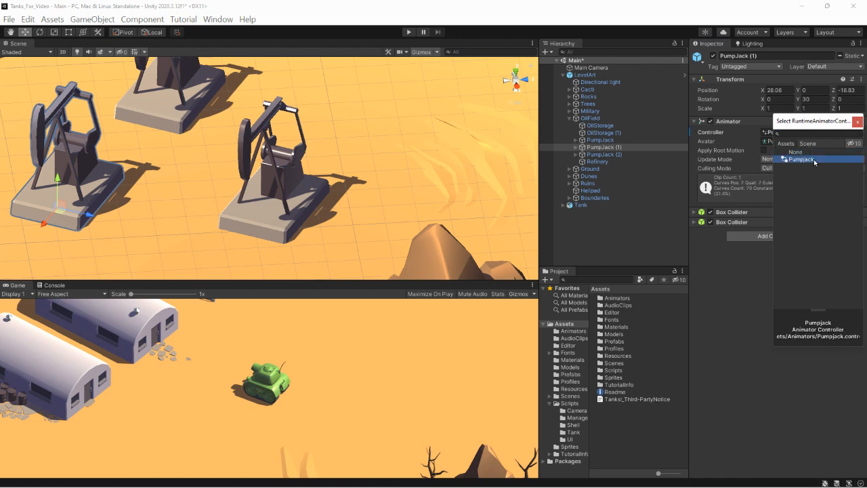
Assign the Pumpjack animator controller to PumpJack (2), keeping PumpJackAvatar as its avatar.
left_click(604, 154)
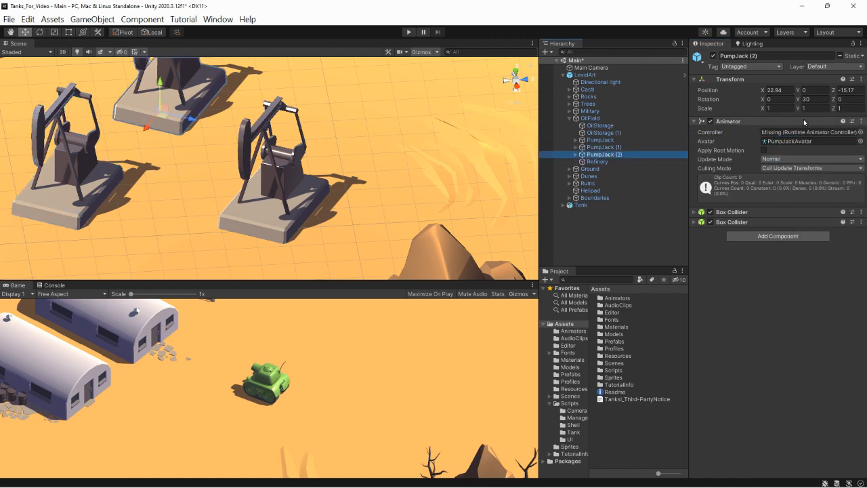
left_click(861, 141)
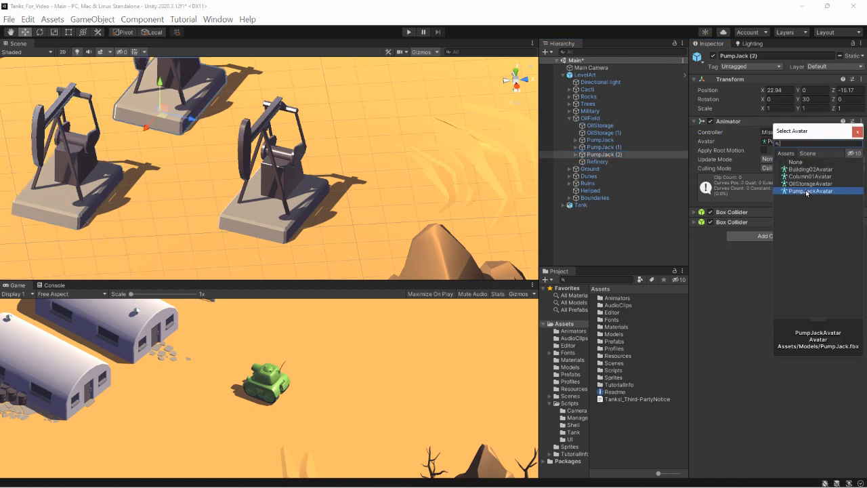
left_click(858, 132)
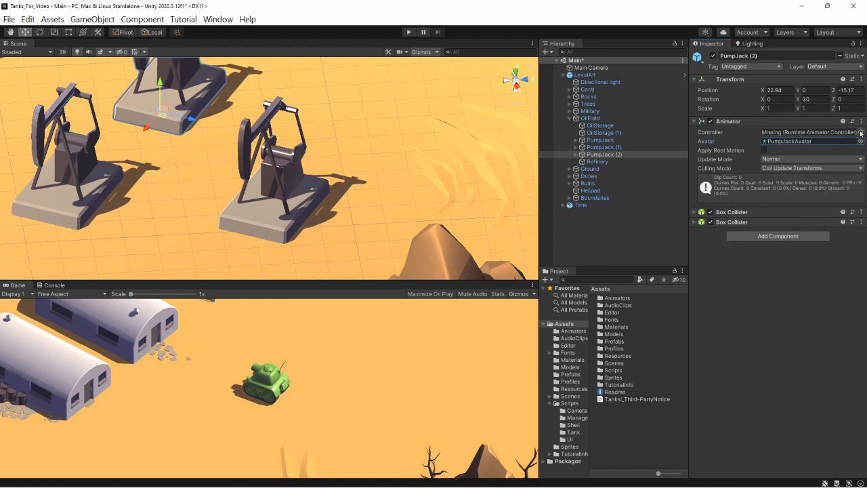
left_click(860, 132)
left_click(806, 160)
left_click(807, 160)
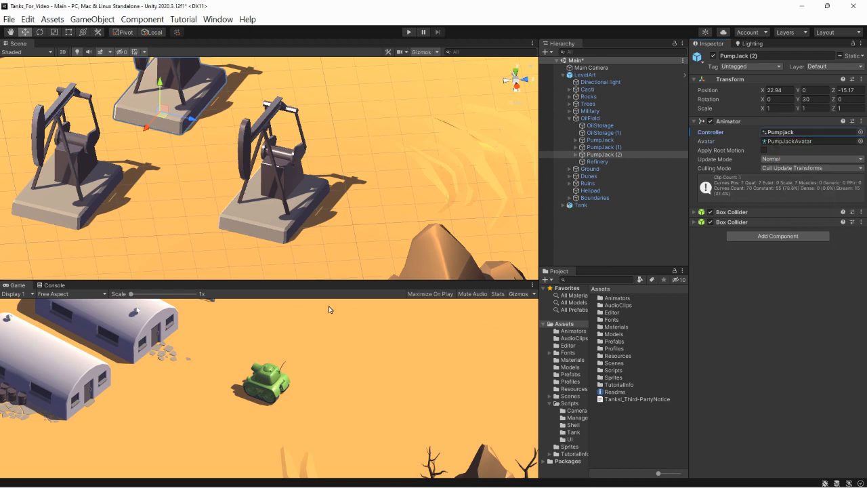
Run the scene to check the animation of all three pump jacks, and stop play mode.
left_click(406, 33)
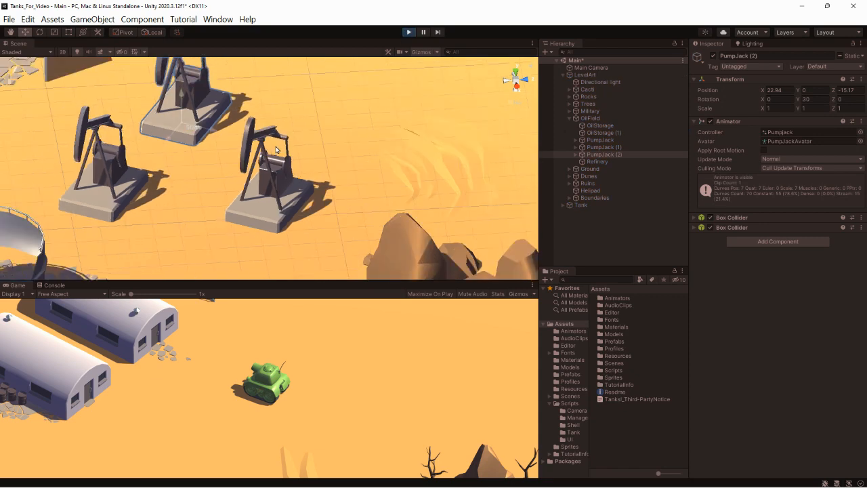
scroll(277, 149, "down", 3)
middle_click_drag(276, 150, 298, 177)
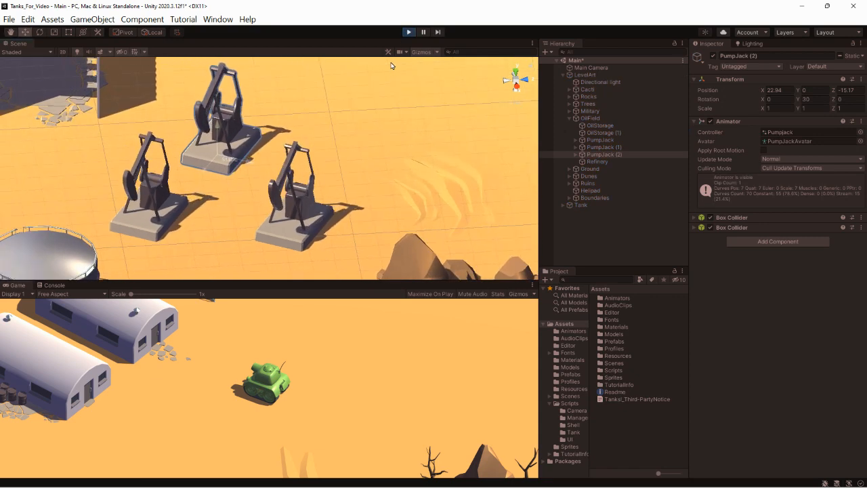
left_click(408, 32)
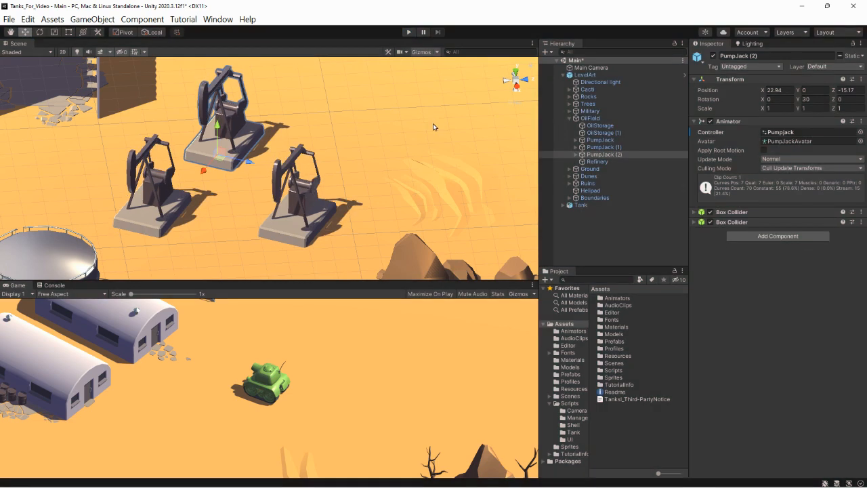
middle_click_drag(432, 121, 423, 138)
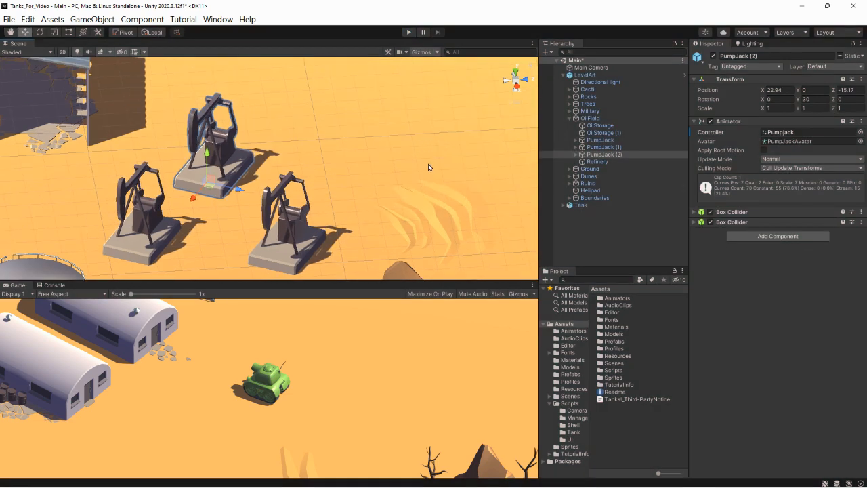
Collapse the OilField and LevelArt hierarchies and set the Tank's layer to Players for this object only.
left_click(569, 118)
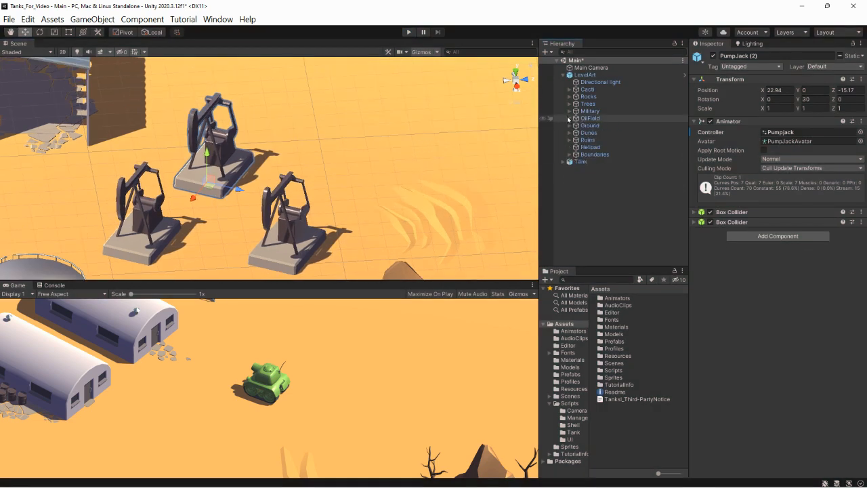
left_click(562, 75)
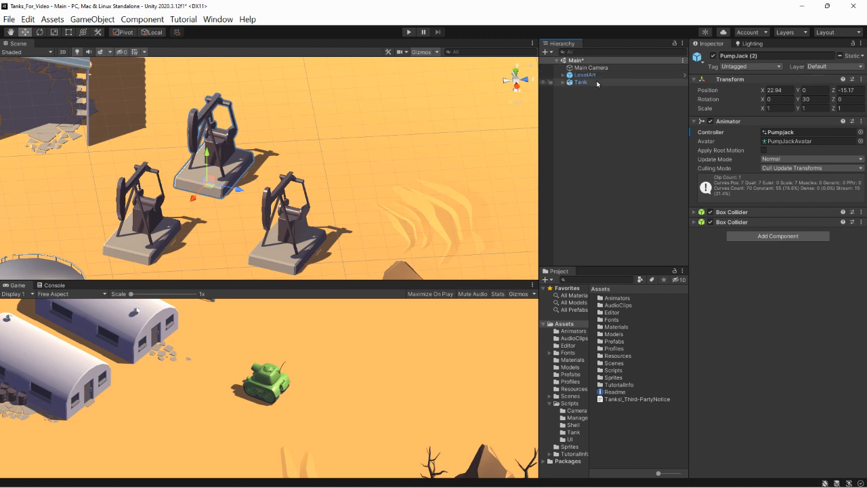
left_click(575, 83)
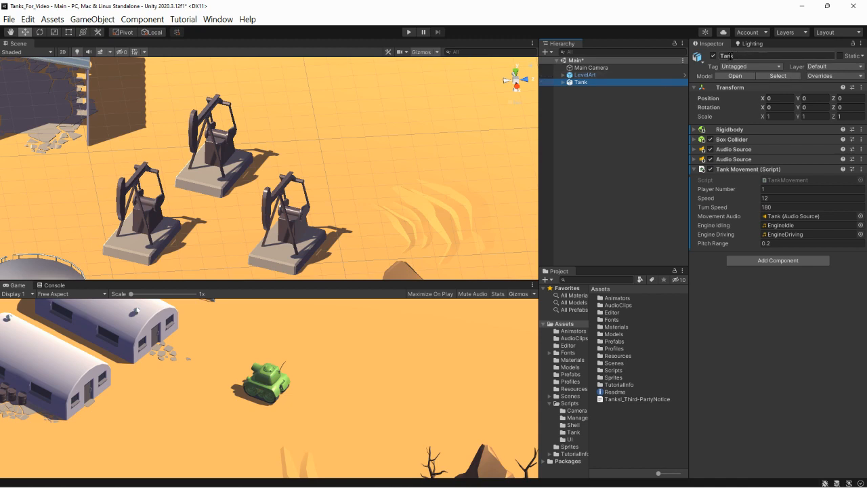
left_click(859, 67)
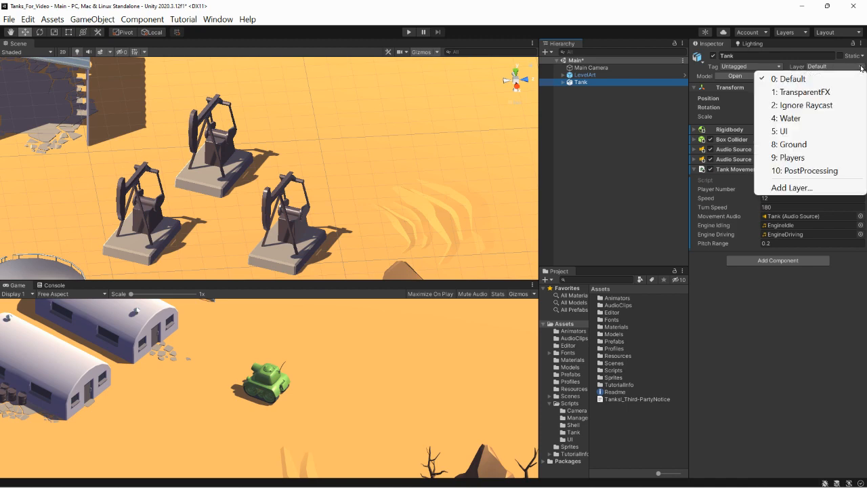
left_click(797, 159)
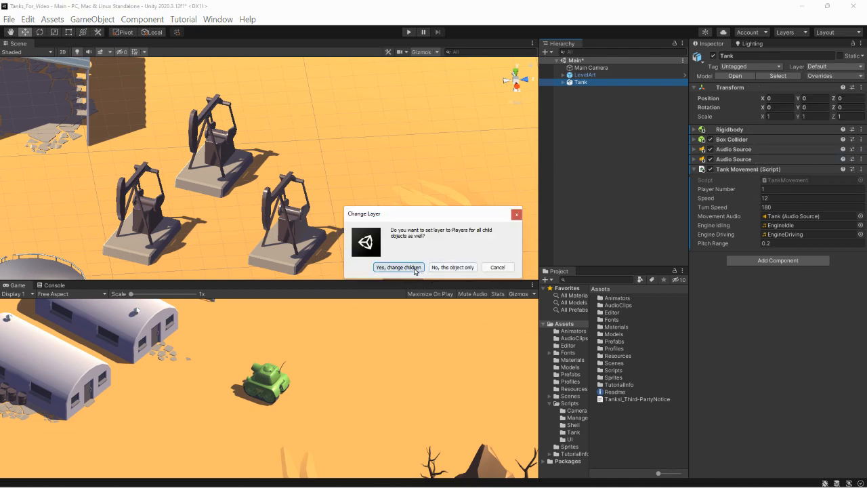
left_click(457, 268)
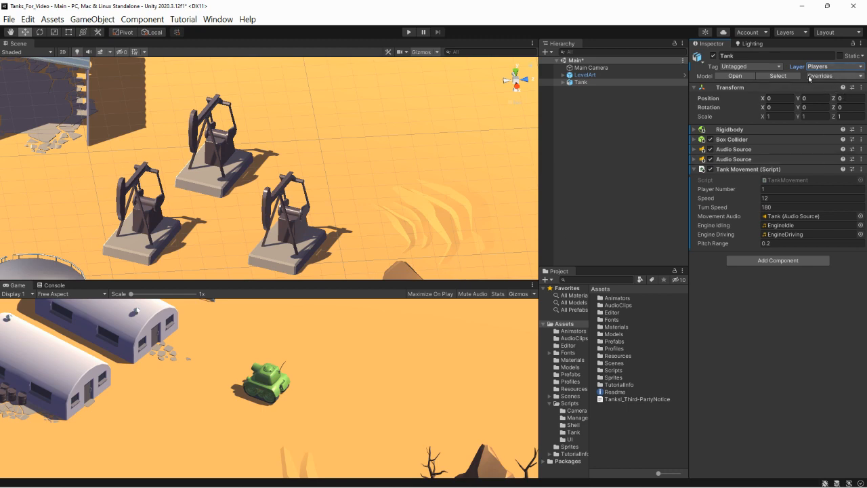
Show the contents of the Prefabs asset folder and review the Tank's overrides.
left_click(570, 82)
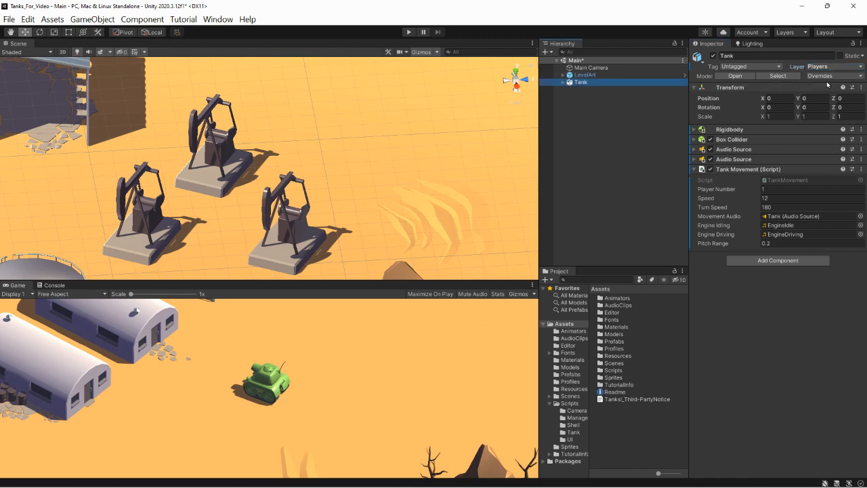
left_click(573, 374)
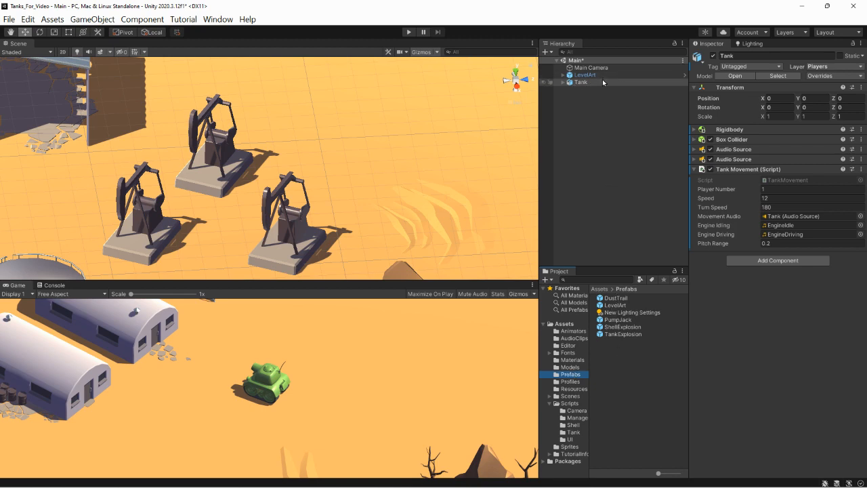
left_click(855, 77)
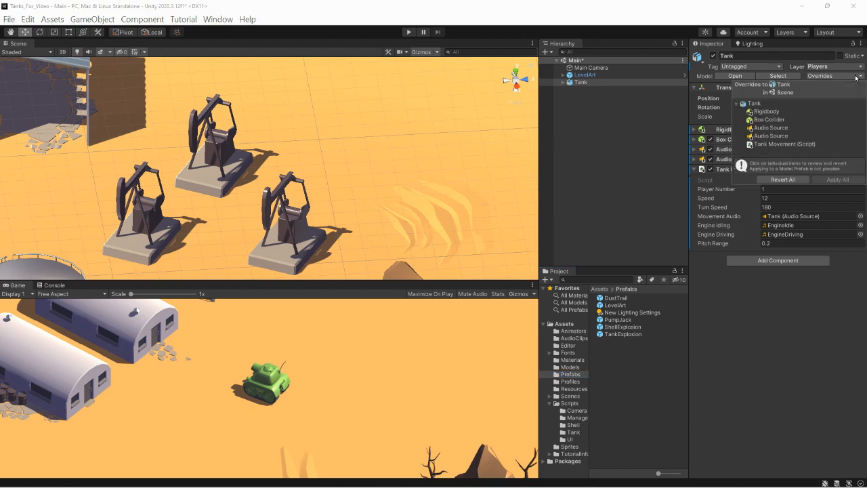
left_click(855, 77)
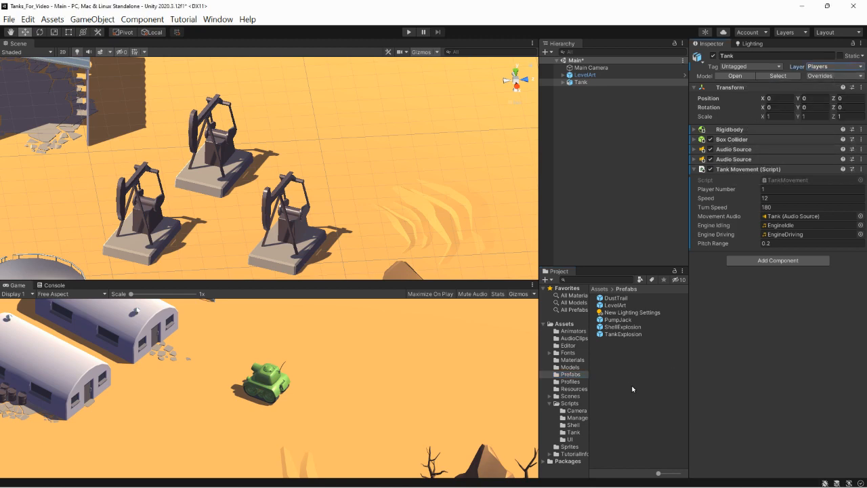
Save the Tank as a new original prefab in the Prefabs folder and select the Tank in the scene.
left_click(570, 82)
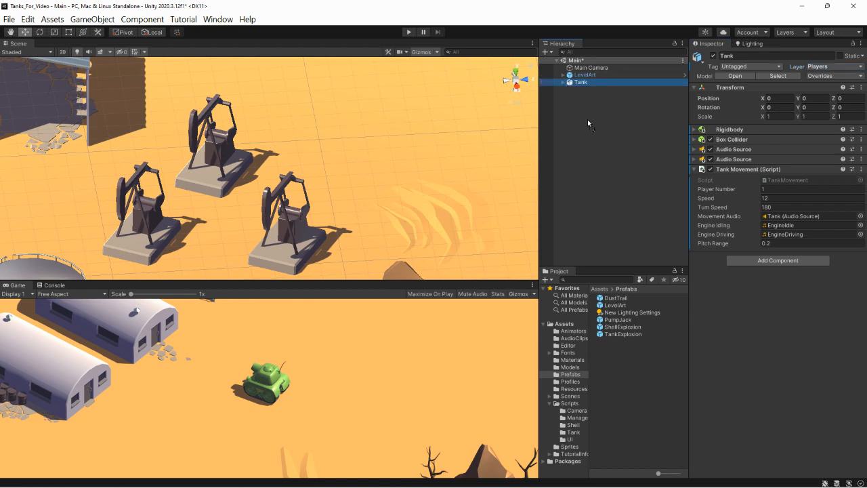
left_click(619, 358)
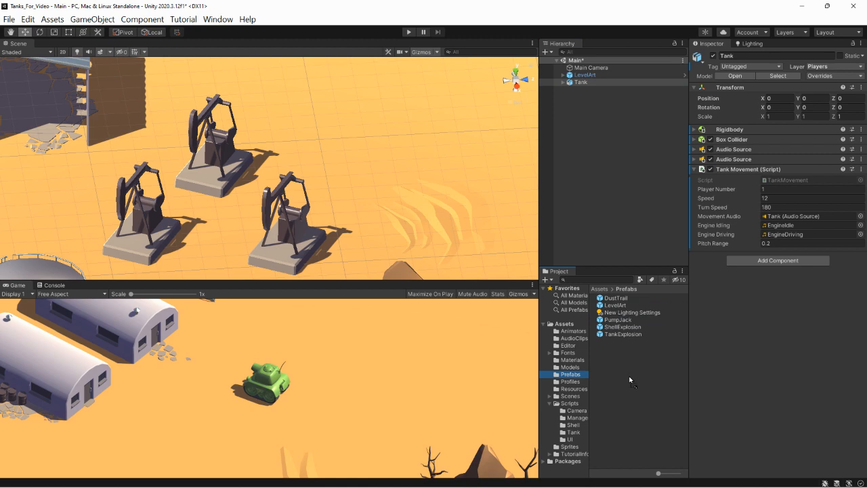
left_click_drag(629, 380, 629, 376)
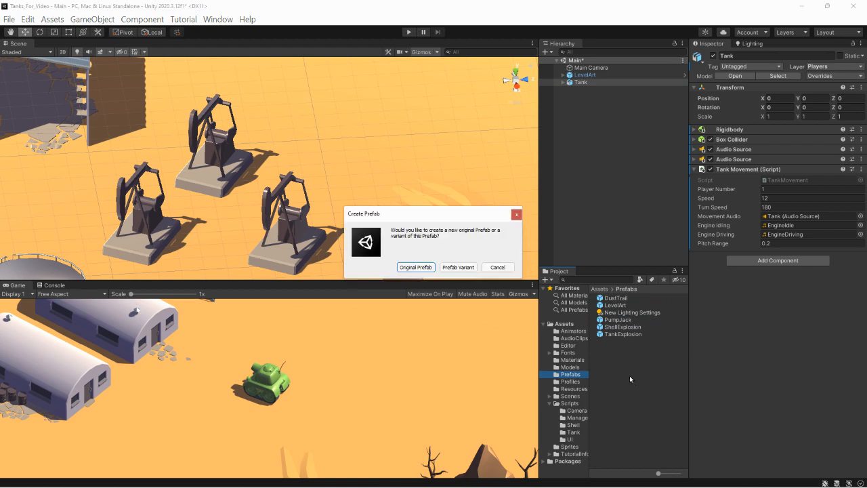
left_click(415, 267)
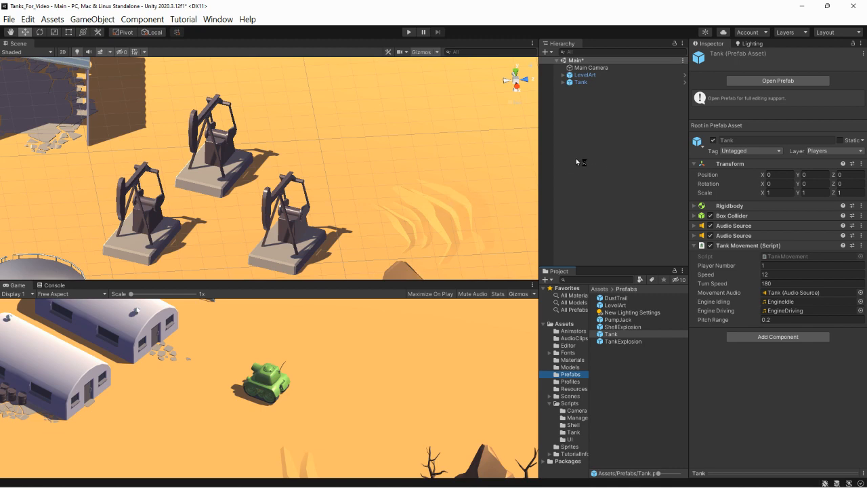
left_click(581, 83)
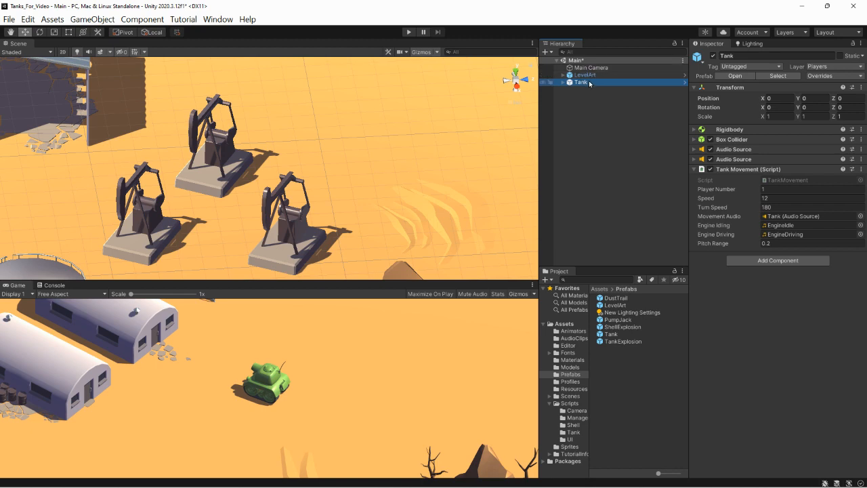
Play the scene, test driving the Tank while watching the pump jacks, and stop play mode.
left_click(411, 32)
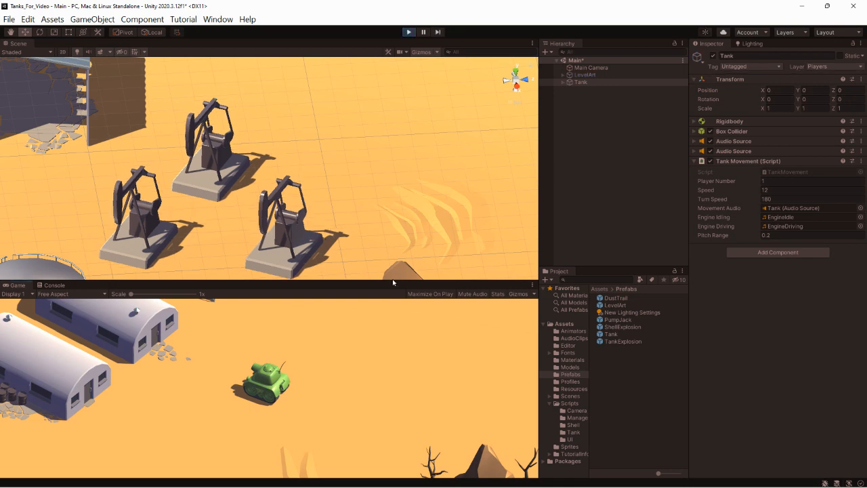
key("d")
key("w")
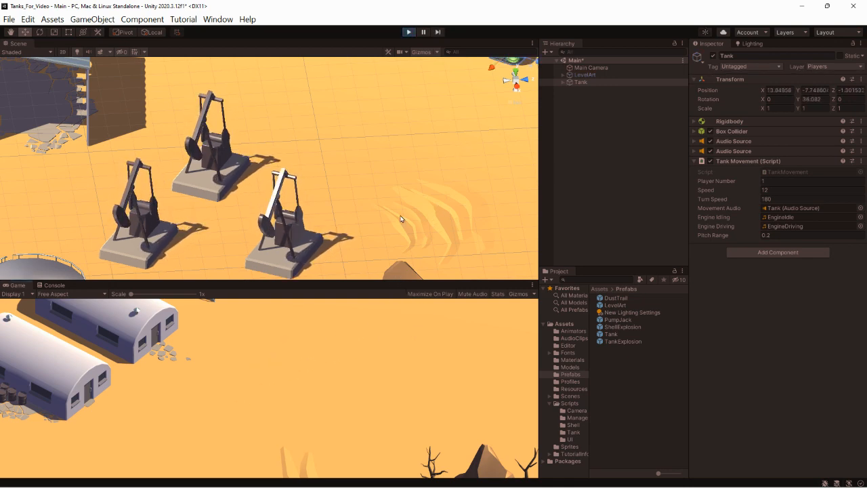
left_click(408, 32)
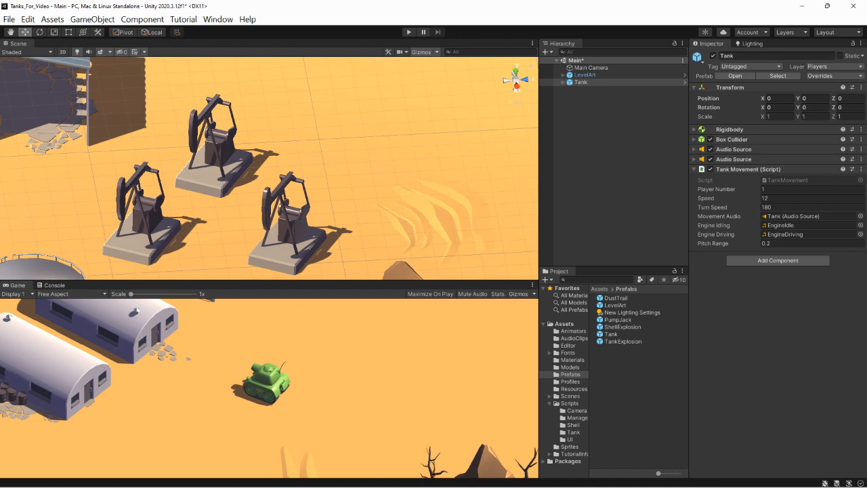
Create an empty GameObject at the root of the Main scene and name it CameraRig.
left_click(587, 130)
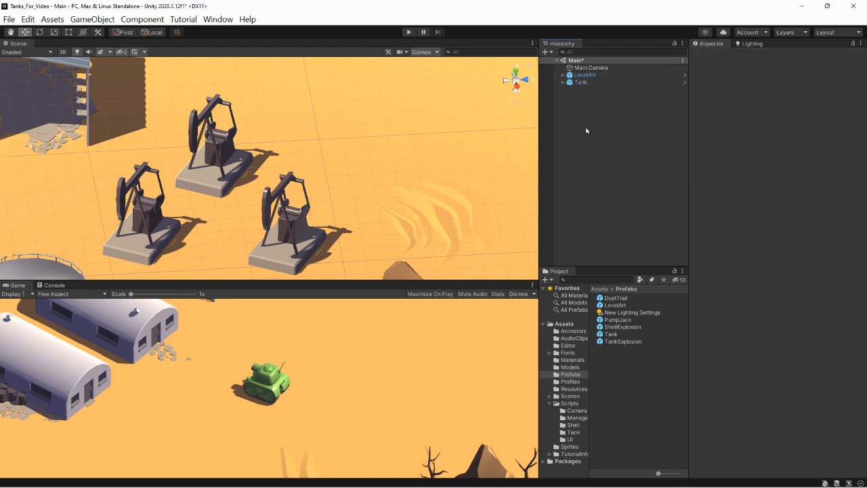
left_click(548, 52)
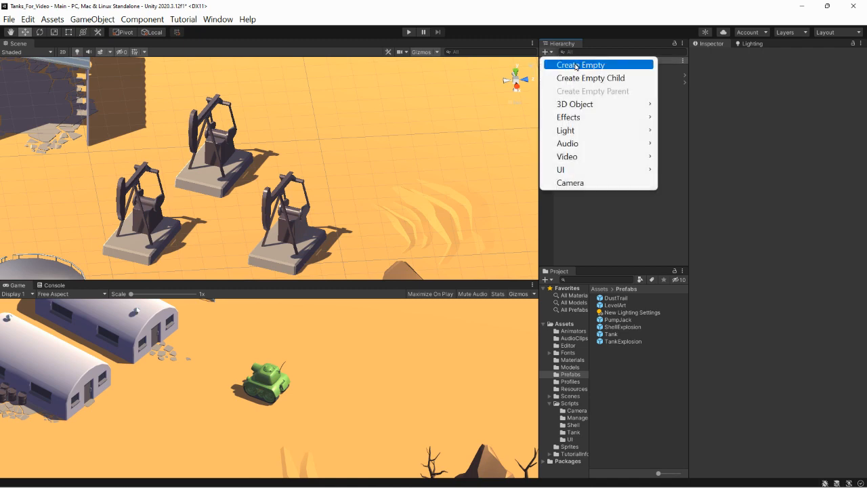
left_click(576, 65)
type("C")
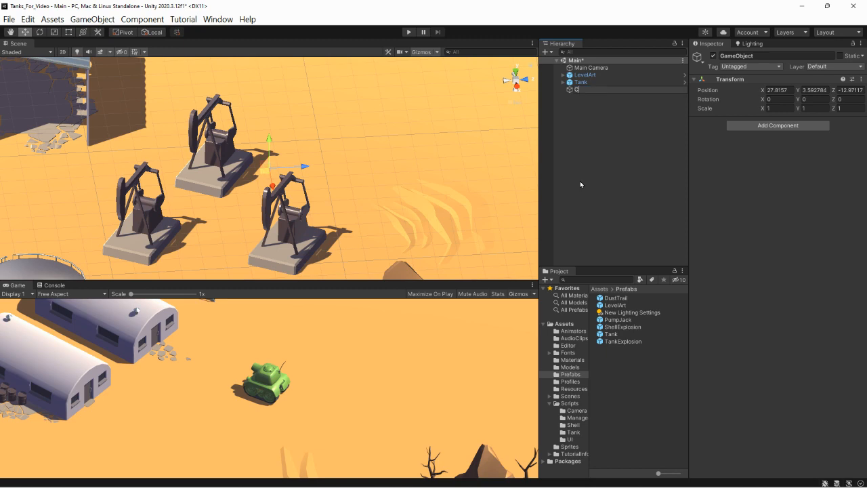
type("ameraRig")
key("Return")
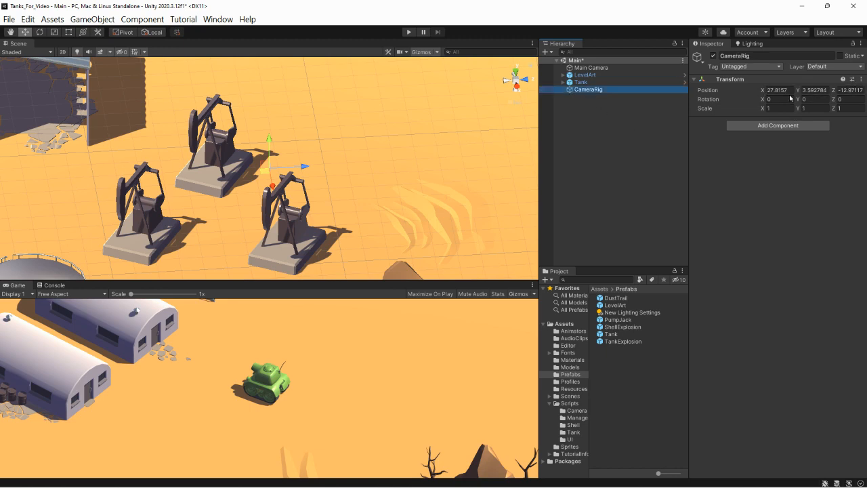
Reset the CameraRig's position and set its rotation to X 40 and Y 60.
left_click(861, 80)
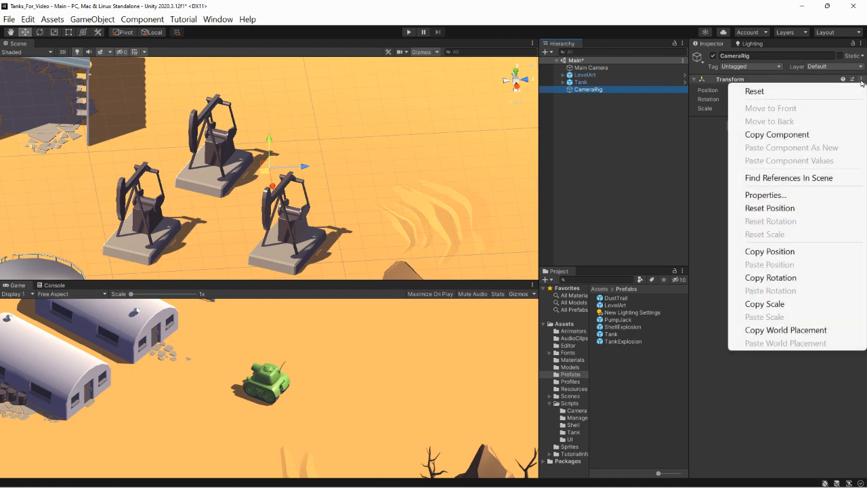
left_click(776, 209)
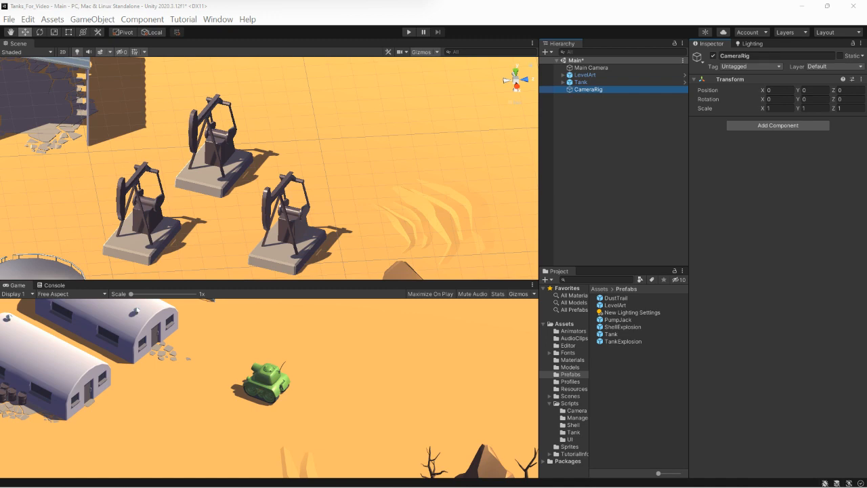
left_click(760, 108)
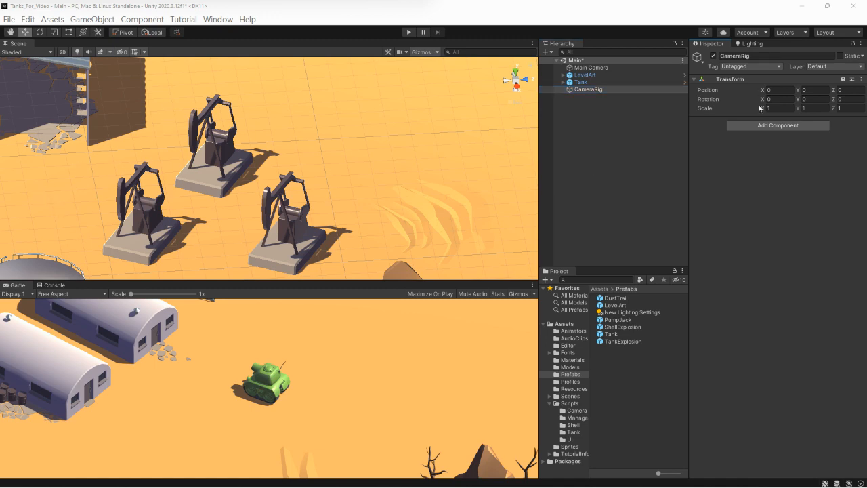
left_click(613, 89)
left_click(777, 99)
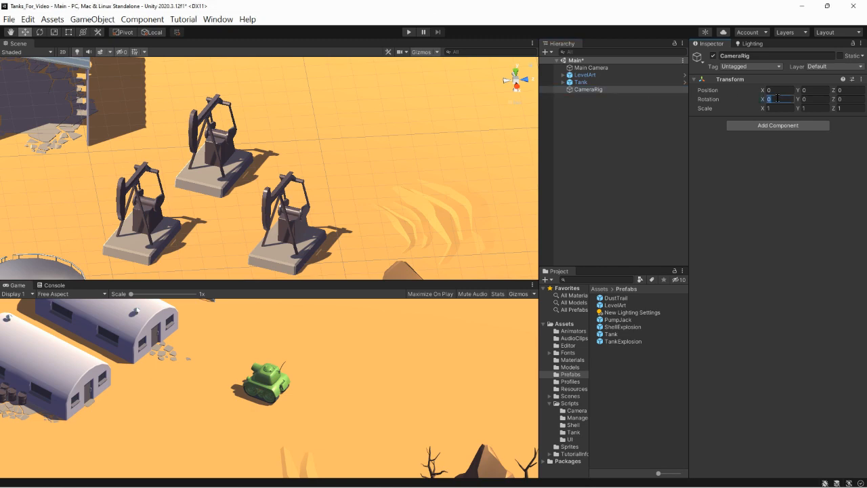
type("40")
left_click(807, 99)
type("60")
Compare the transforms of the Main Camera and CameraRig, and make the Main Camera a child of CameraRig.
left_click(596, 68)
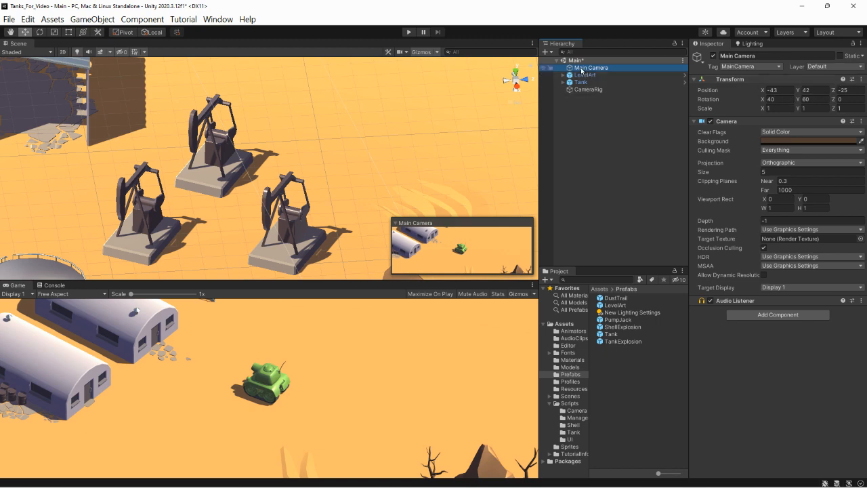
left_click(585, 88)
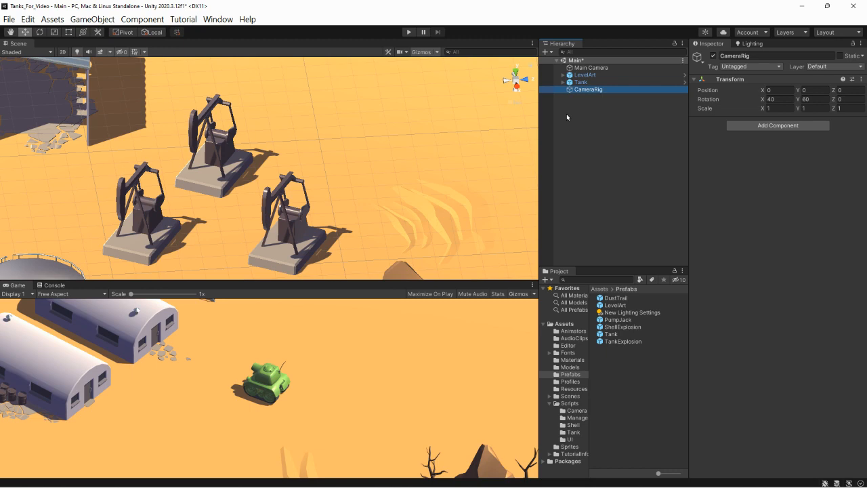
left_click(587, 67)
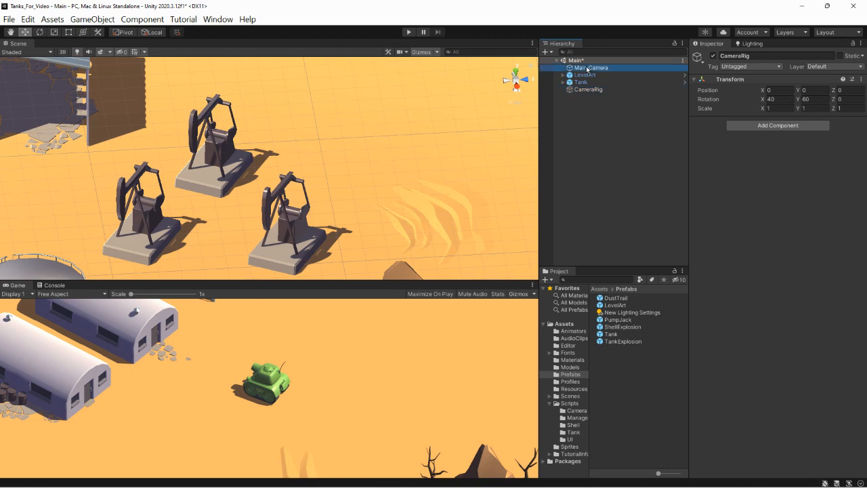
left_click_drag(588, 69, 591, 92)
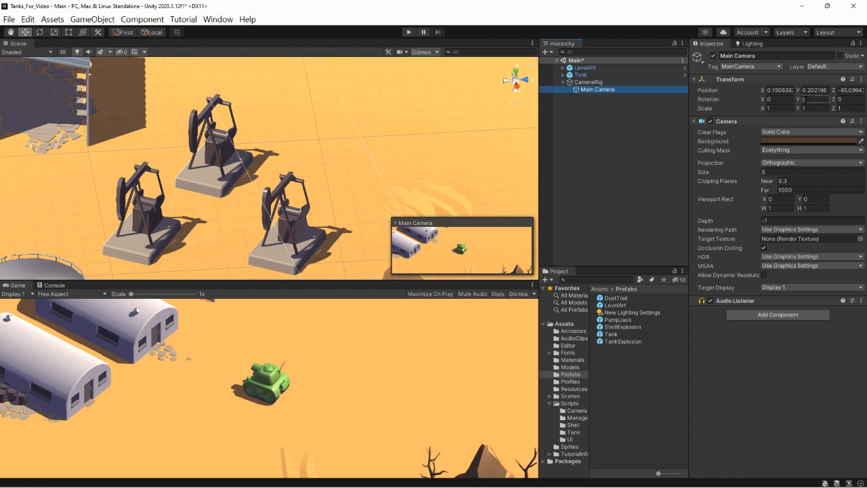
Set the Main Camera's local position to 0, 0, -65 and select the CameraRig.
left_click(782, 90)
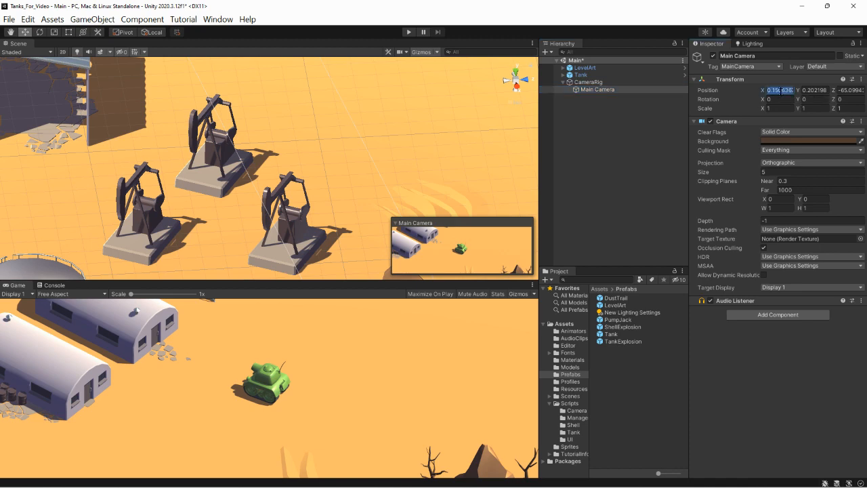
type("0")
left_click(813, 90)
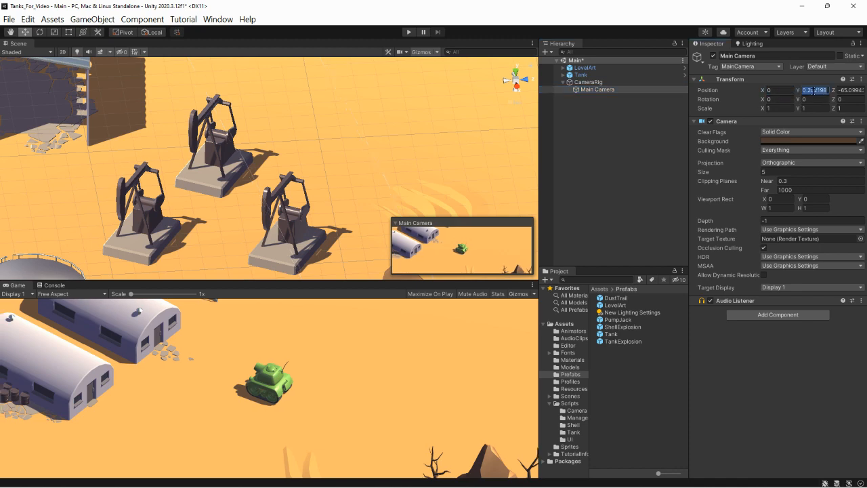
type("0")
left_click(856, 90)
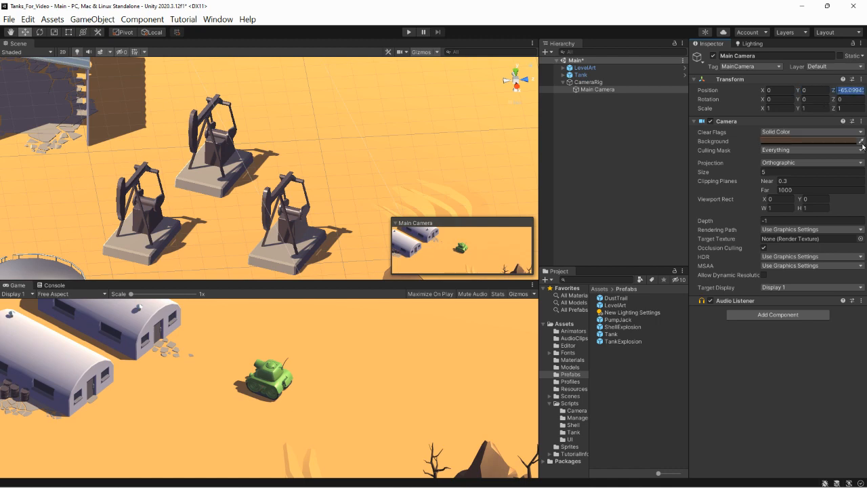
type("-65")
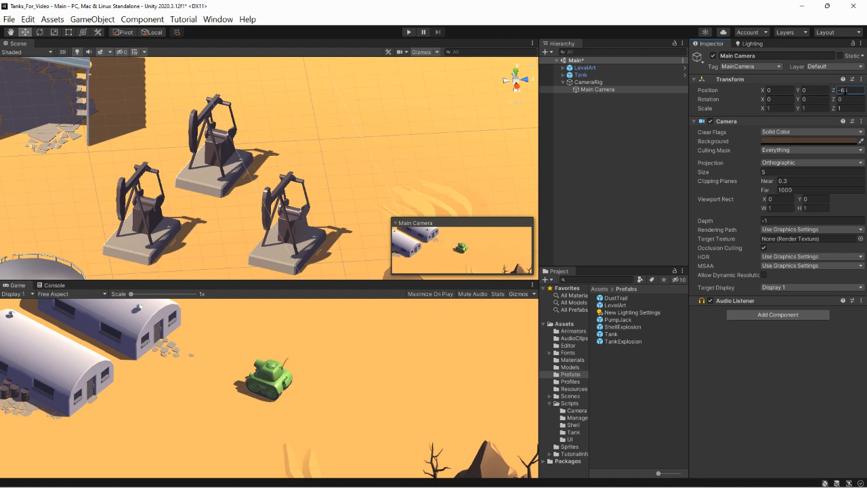
left_click(590, 89)
left_click(587, 82)
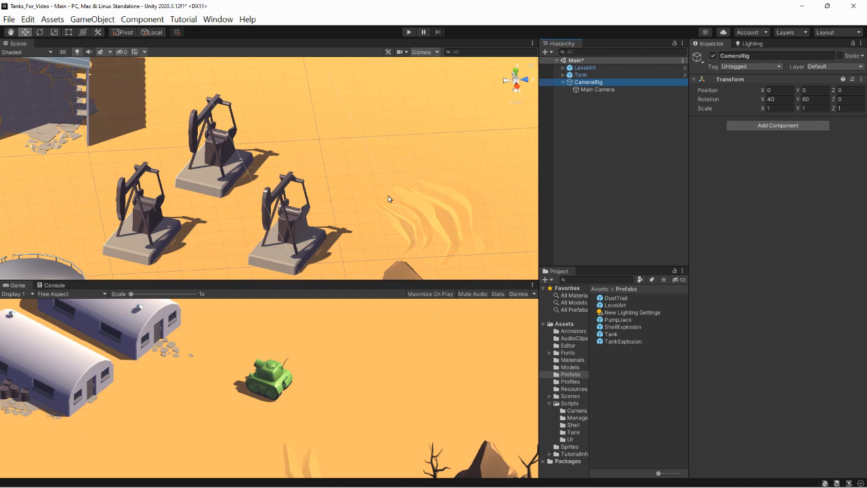
Switch to the Tanks Tutorial PDF in Acrobat and read the Camera slide explaining what a frustum is.
mouse_move(474, 474)
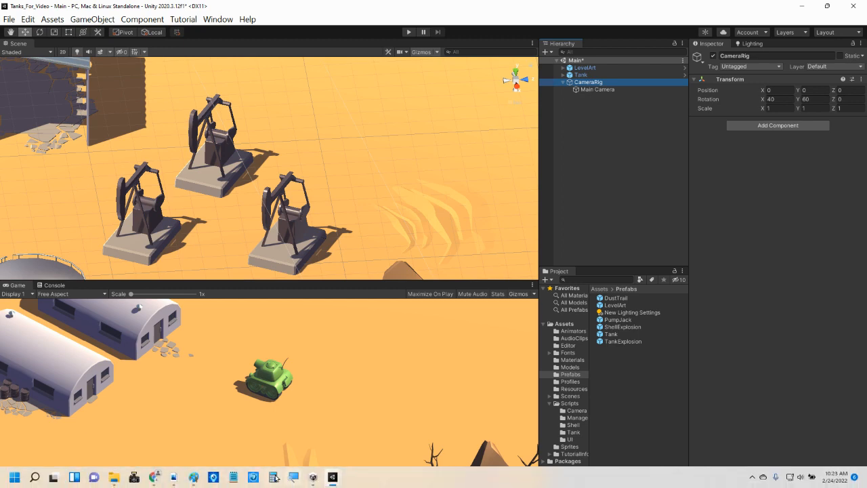
left_click(174, 477)
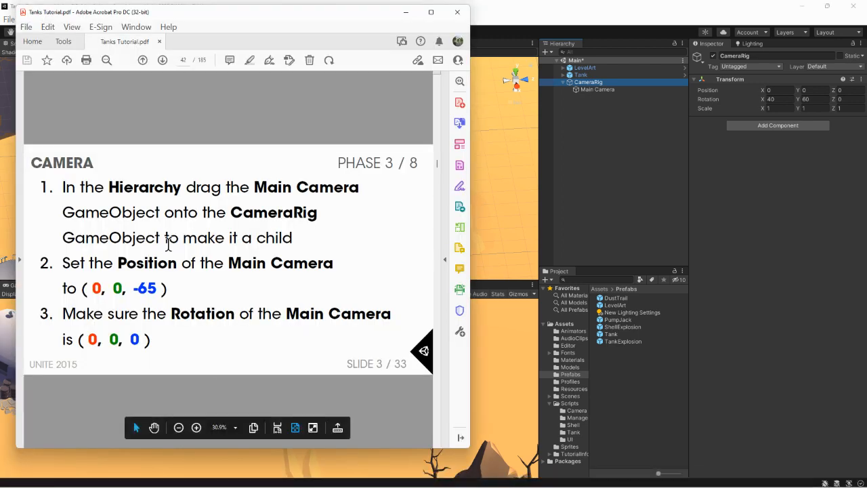
scroll(173, 240, "down", 4)
scroll(191, 241, "up", 1)
scroll(191, 241, "up", 2)
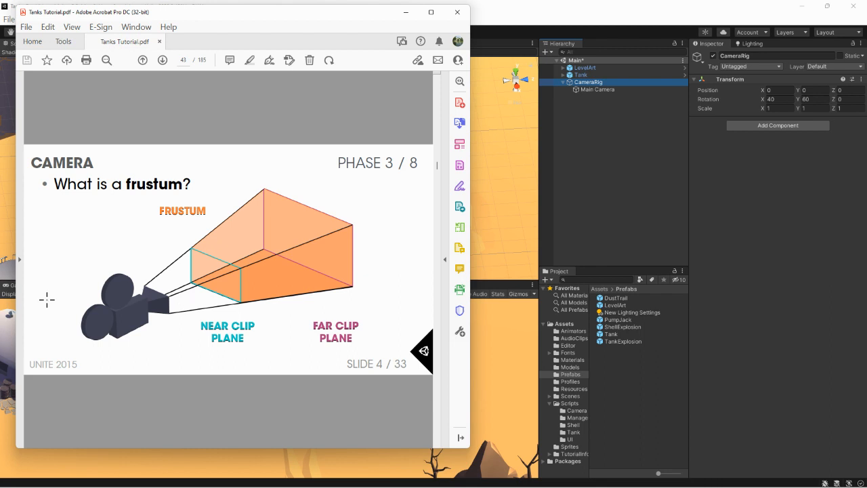
Page back and forth through the frustum slides and on to the orthographic camera's frustum diagram.
key("Right")
key("Right")
key("Left")
key("Right")
key("Left")
left_click(302, 243)
scroll(277, 304, "up", 1)
scroll(277, 304, "up", 1)
scroll(277, 303, "down", 1)
scroll(277, 304, "down", 2)
scroll(316, 286, "down", 1)
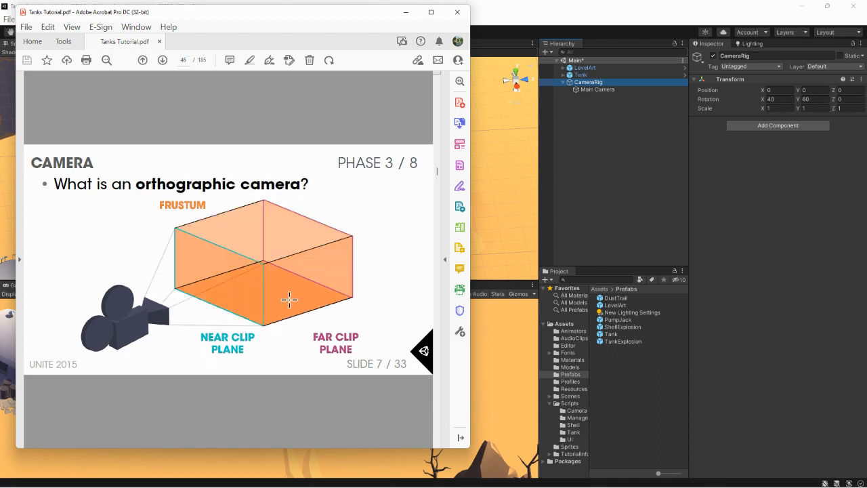
Review the slides comparing perspective and orthographic views and the one defining an orthographic camera's size.
scroll(289, 298, "down", 1)
scroll(284, 284, "down", 1)
scroll(356, 265, "down", 1)
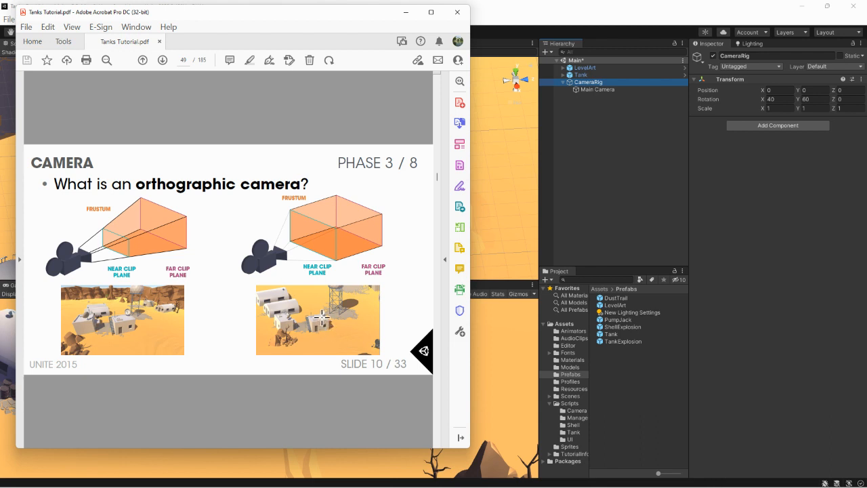
scroll(321, 316, "down", 1)
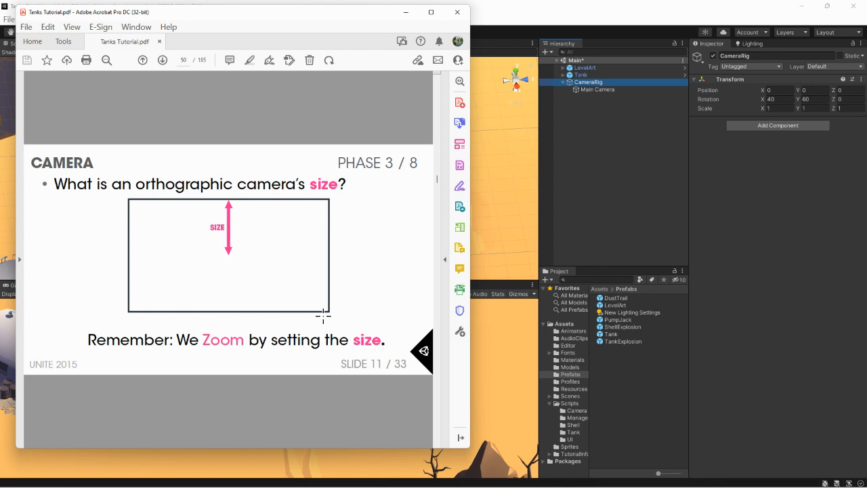
Return to Unity, select the Main Camera and examine its orthographic Size setting.
left_click(598, 89)
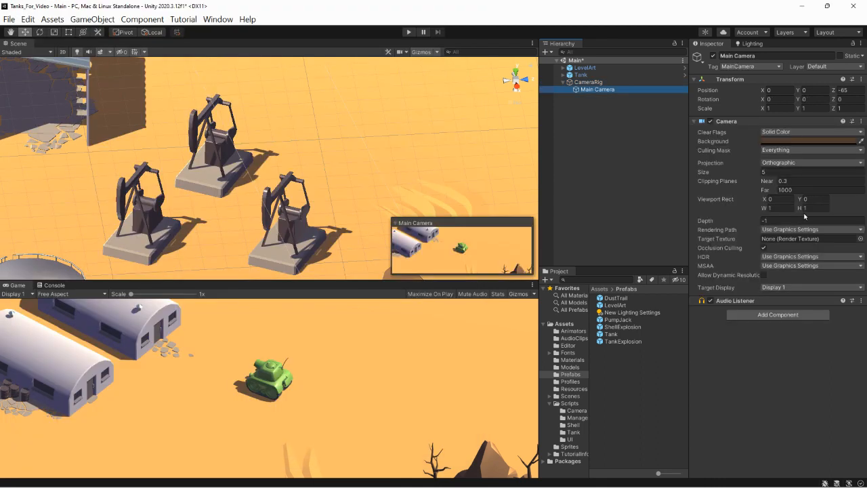
left_click(763, 172)
left_click_drag(761, 172, 781, 178)
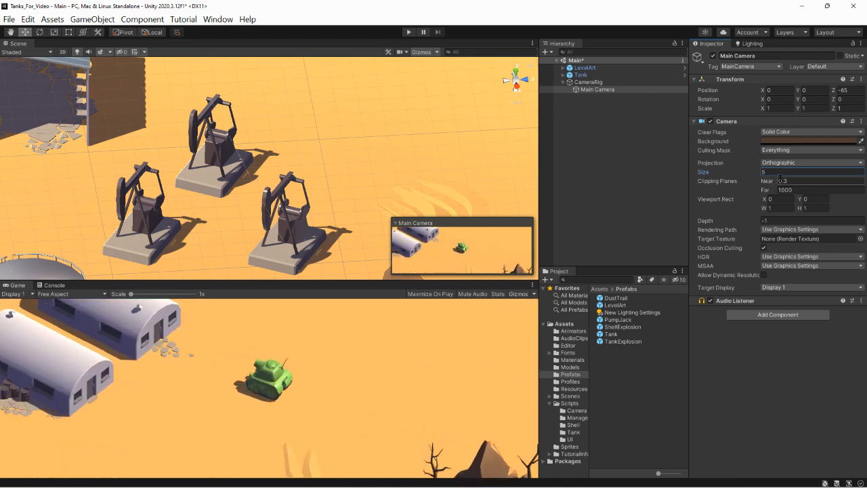
Switch back to the Tanks Tutorial PDF and read the slides on camera aspect and what the camera should do.
mouse_move(256, 480)
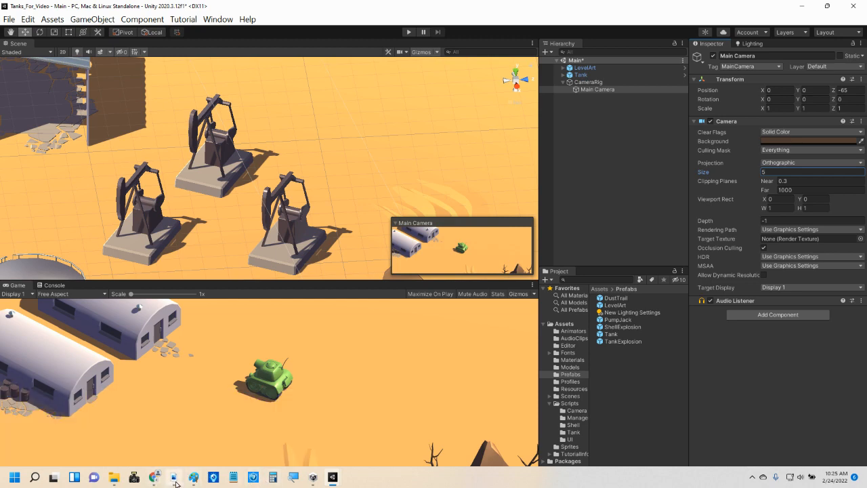
left_click(175, 481)
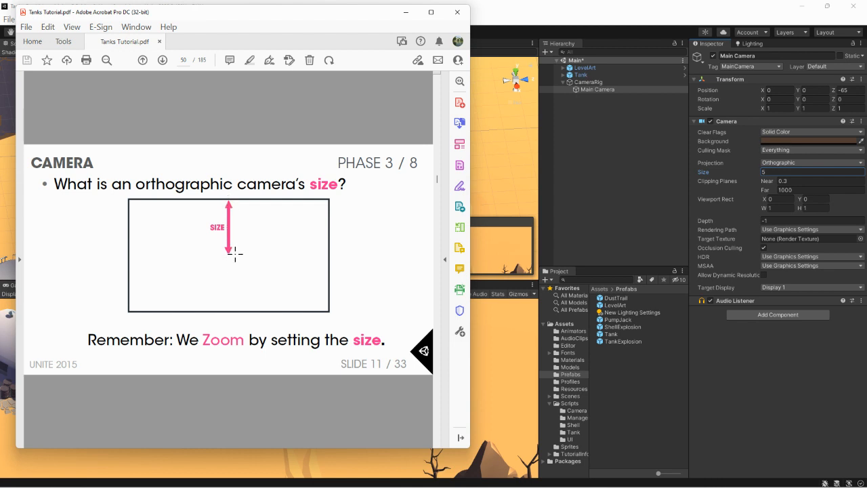
scroll(226, 274, "down", 1)
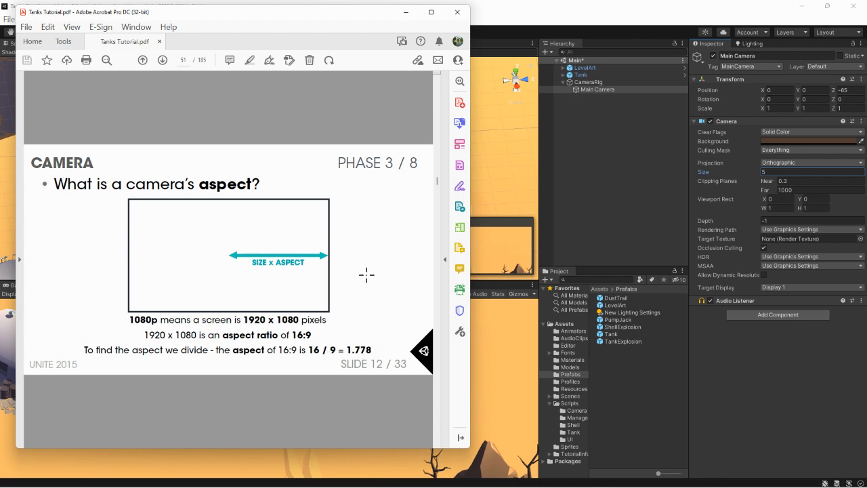
scroll(367, 274, "down", 1)
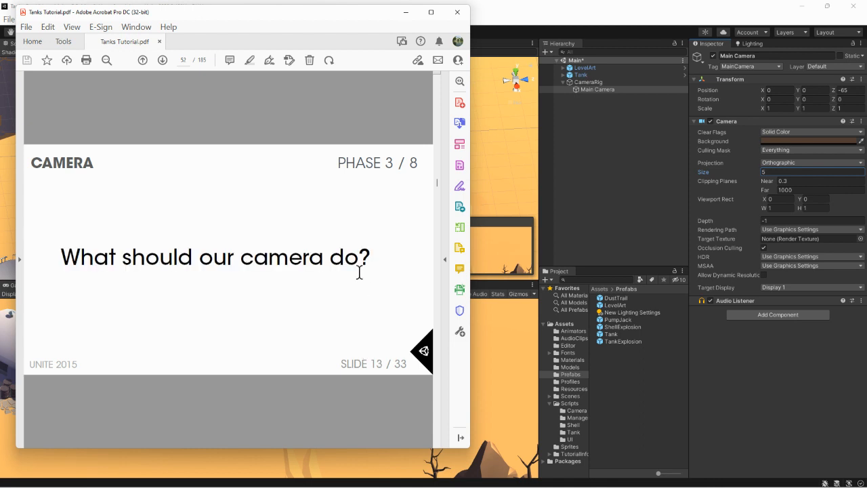
scroll(359, 275, "down", 1)
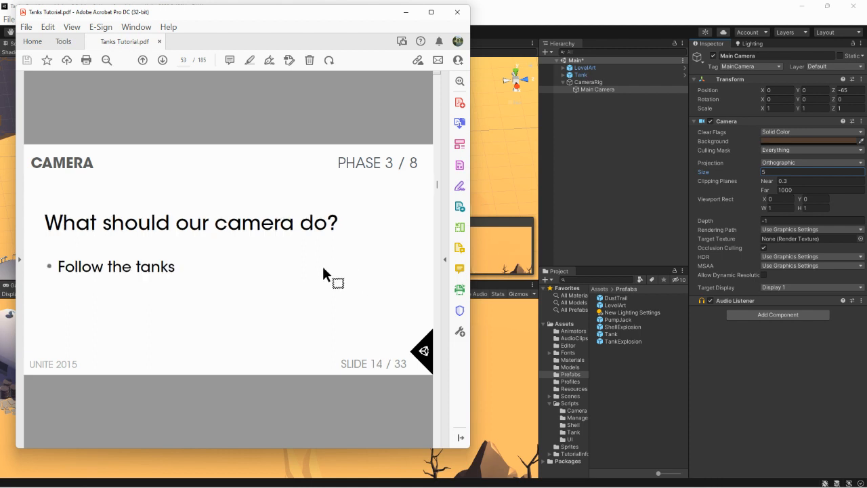
scroll(304, 265, "down", 1)
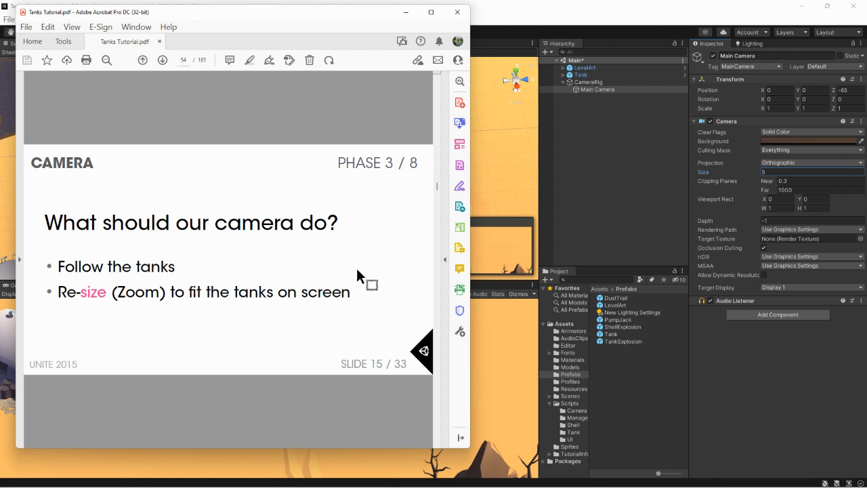
scroll(355, 266, "down", 1)
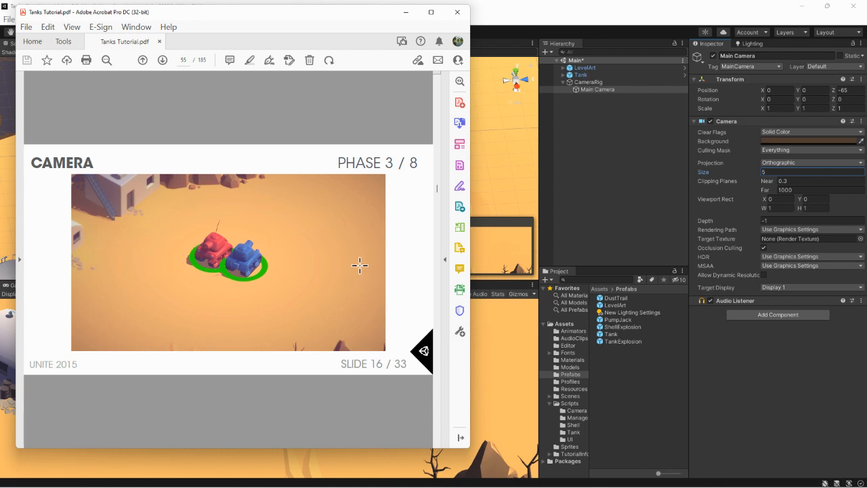
Read the slide on attaching the camera script, return to Unity and add the CameraControl script from Scripts/Camera to the CameraRig.
scroll(360, 265, "down", 1)
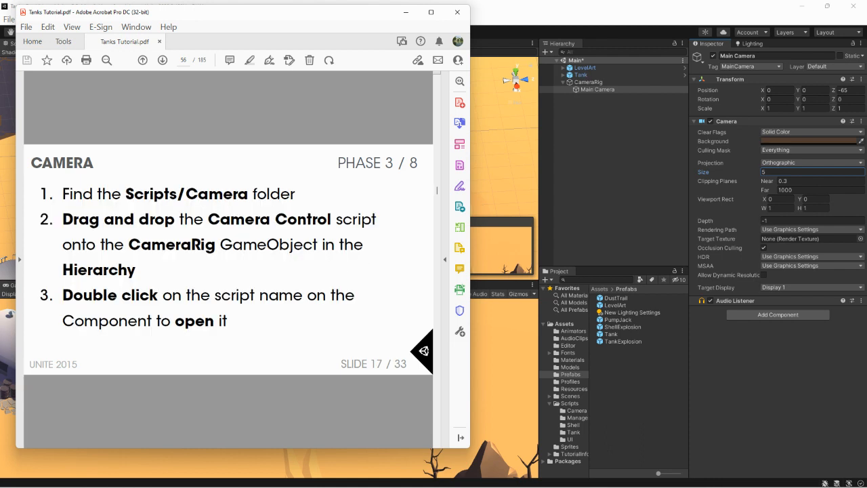
left_click(406, 12)
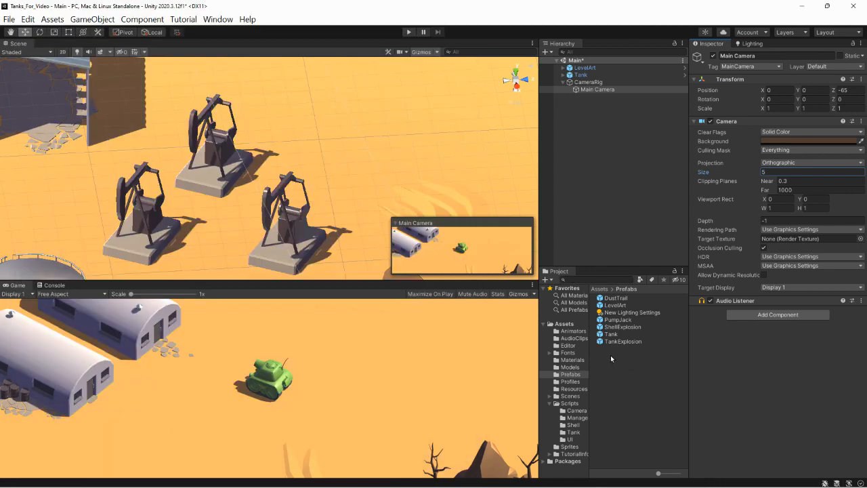
left_click(589, 82)
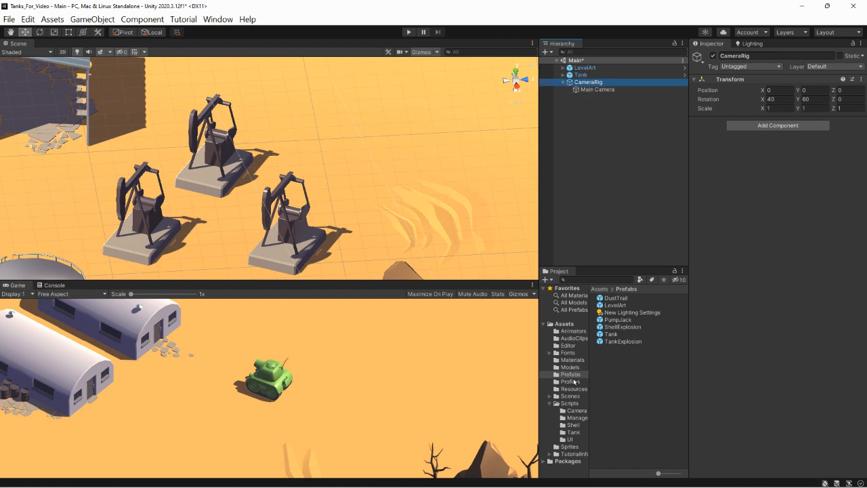
left_click(567, 403)
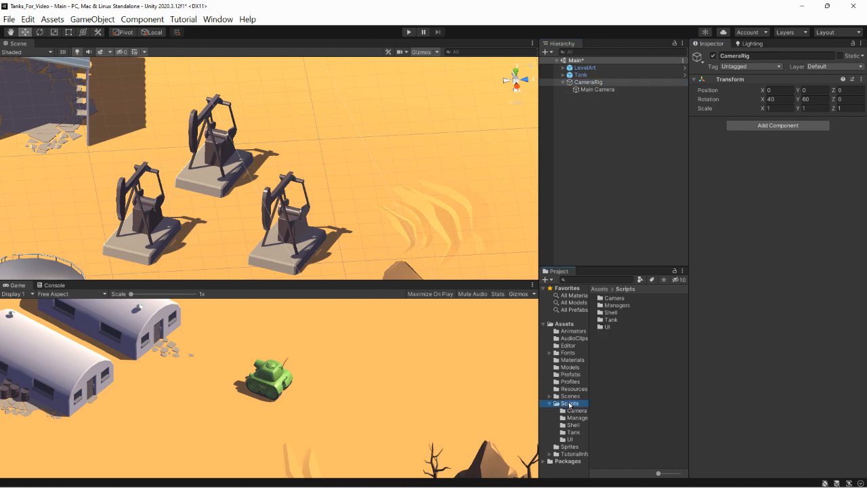
left_click(609, 299)
double_click(612, 298)
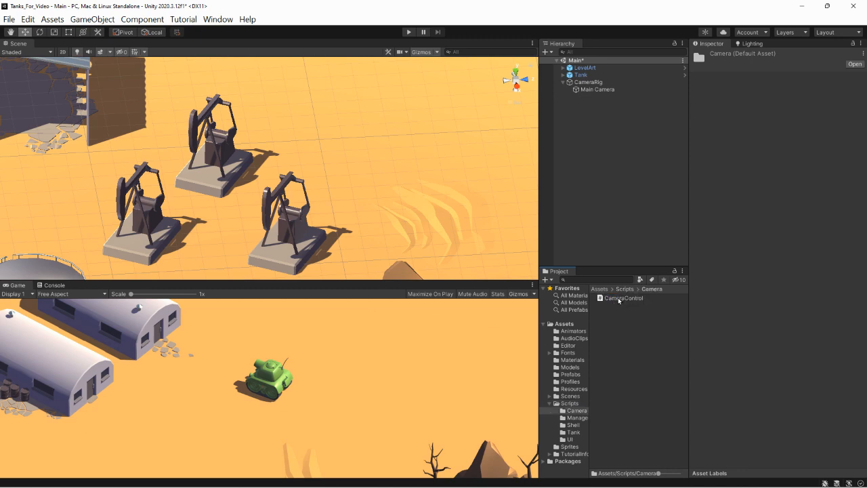
left_click(587, 82)
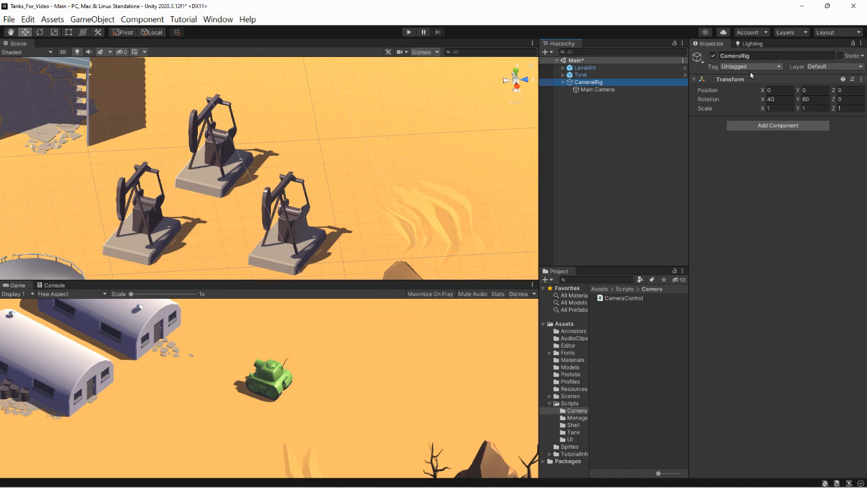
left_click_drag(617, 299, 779, 215)
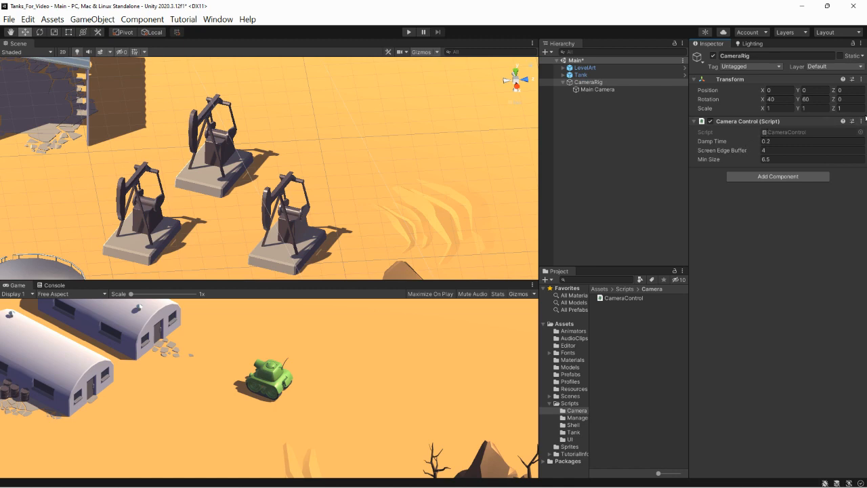
Open the CameraControl script in Visual Studio and compare its public variables with the CameraRig's Camera Control component in Unity.
left_click(619, 300)
double_click(619, 300)
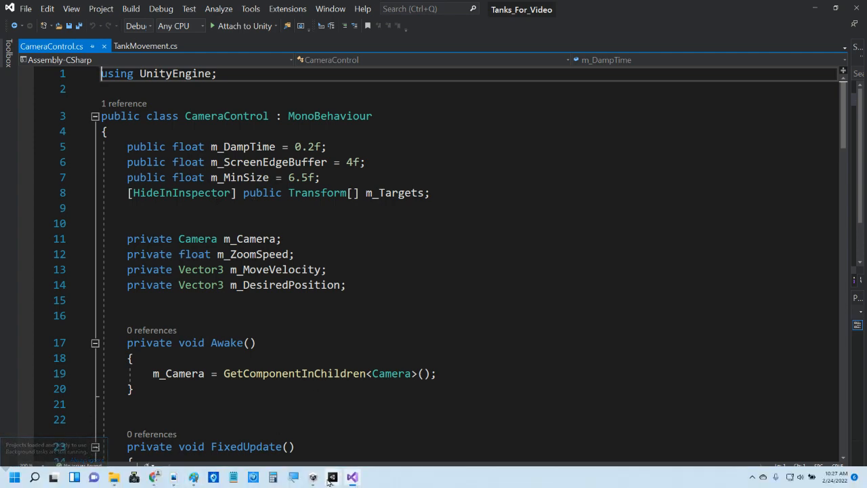
mouse_move(332, 477)
left_click(347, 447)
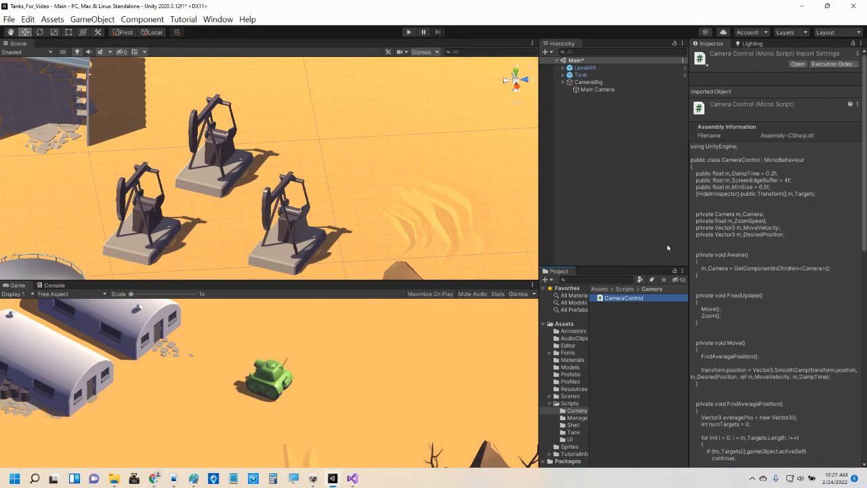
left_click(589, 86)
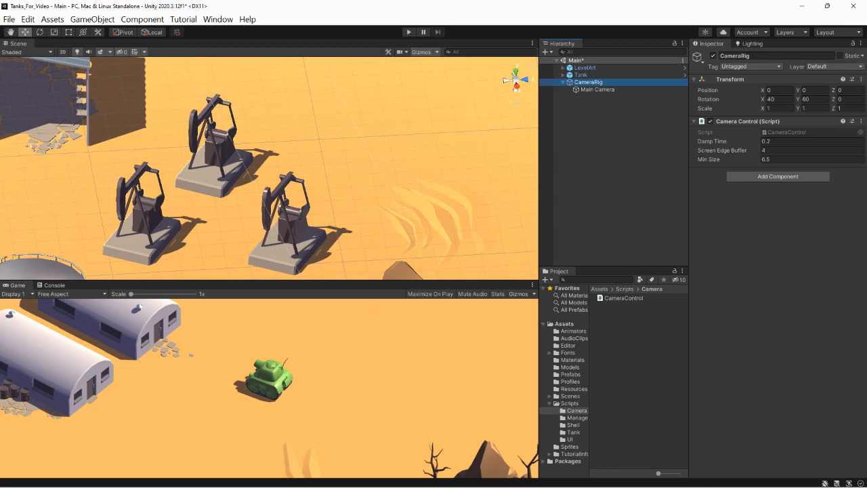
left_click(353, 479)
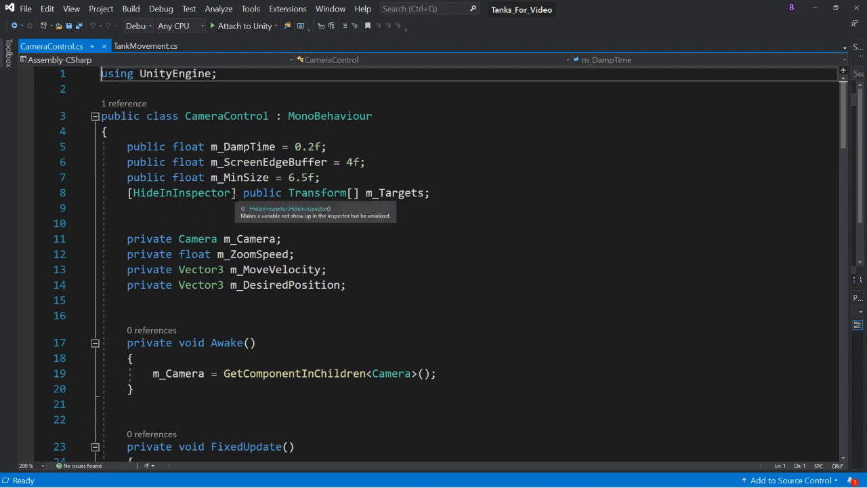
Comment out the [HideInInspector] attribute before m_Targets with /* */ and save CameraControl.cs.
left_click(130, 195)
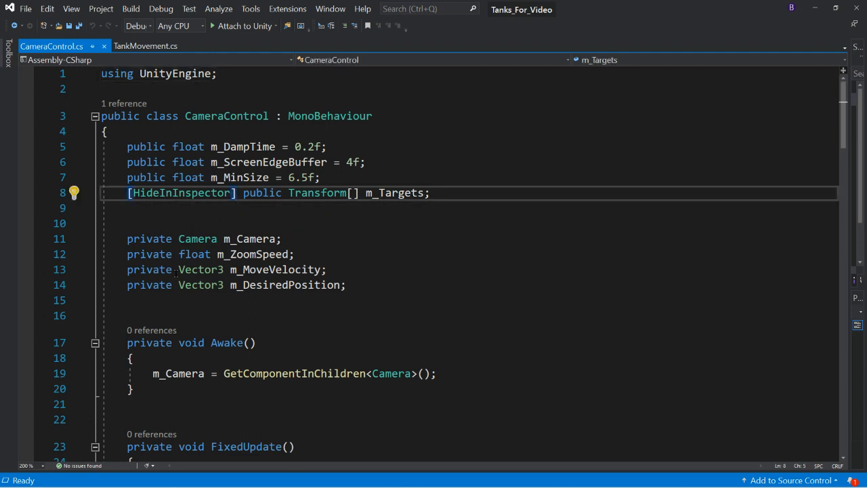
type("/*")
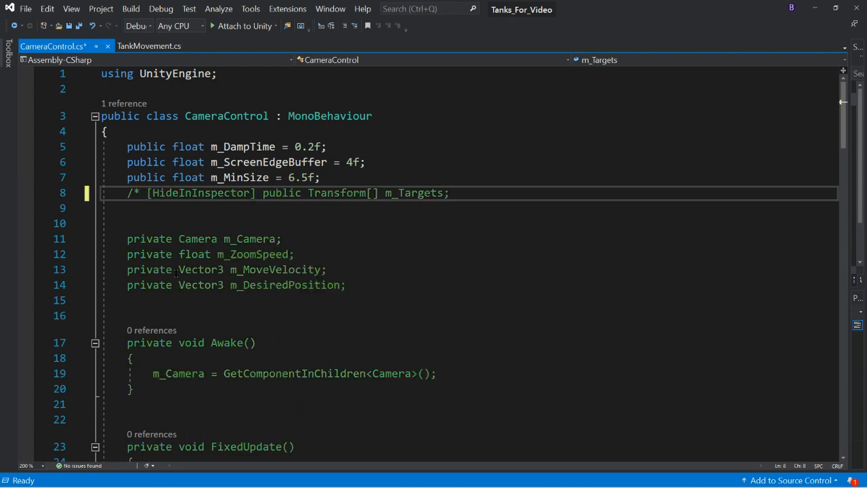
left_click(265, 192)
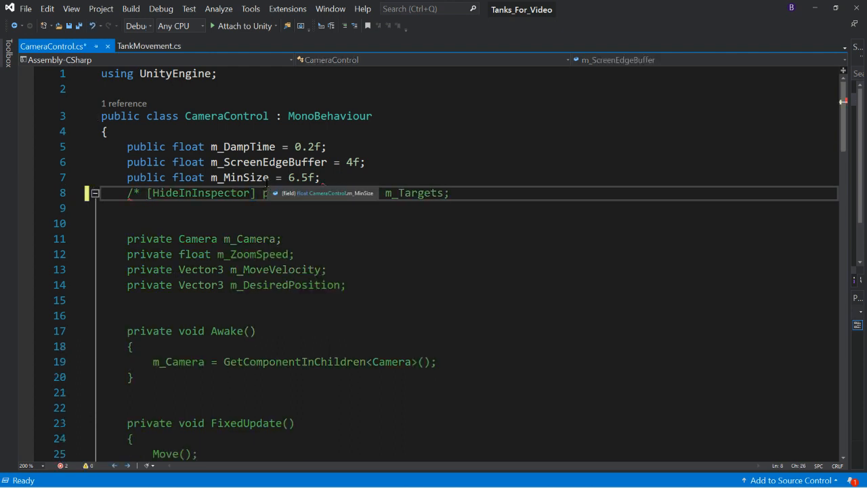
type("*/")
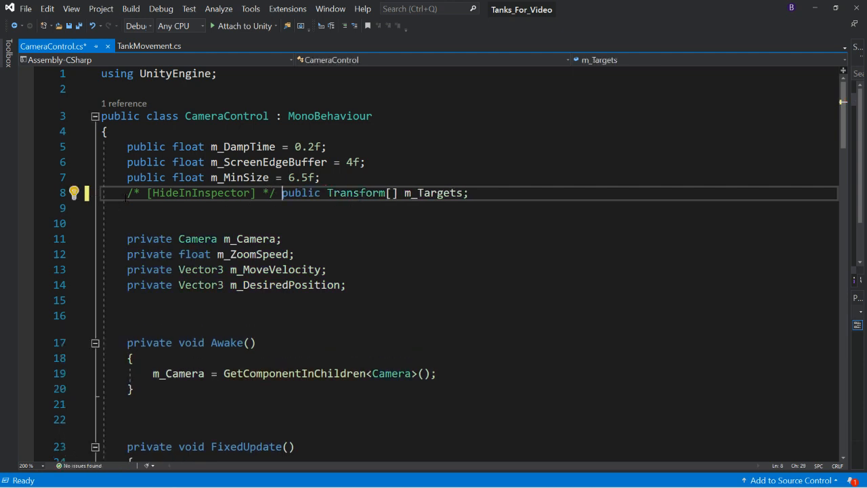
left_click_drag(127, 193, 276, 195)
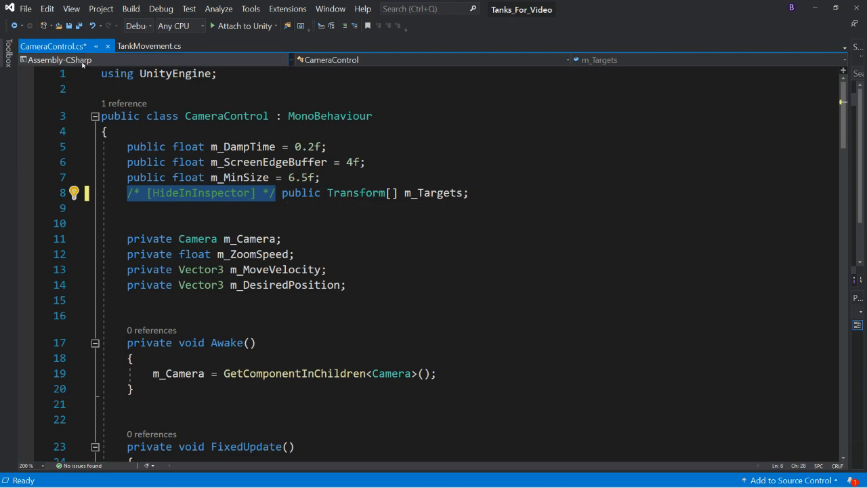
left_click(68, 26)
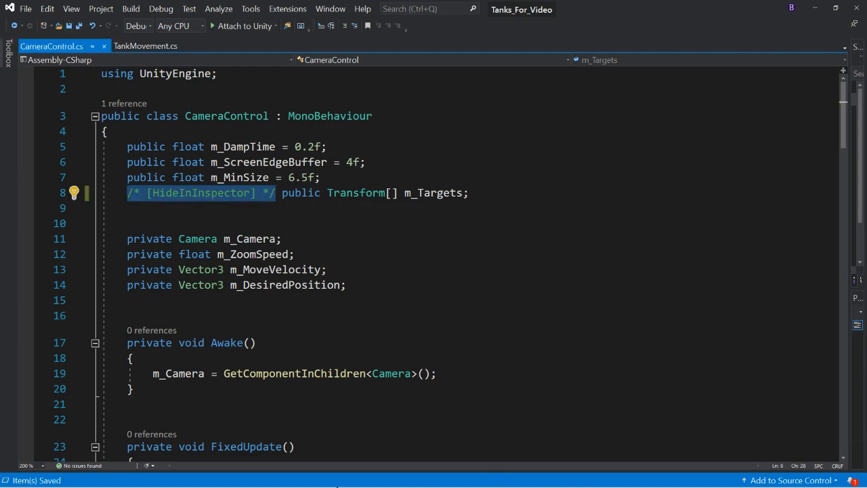
Switch back to the Tanks_For_Video project in Unity and add the Tank to the CameraRig's Camera Control Targets array.
mouse_move(332, 477)
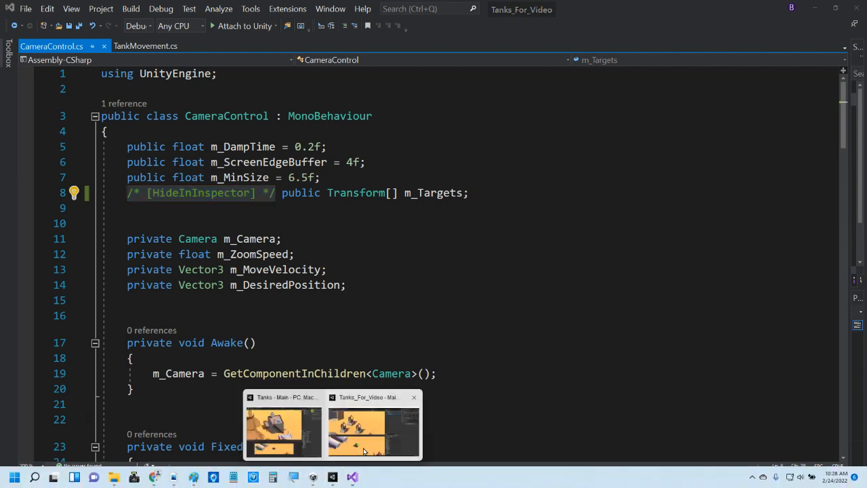
left_click(364, 448)
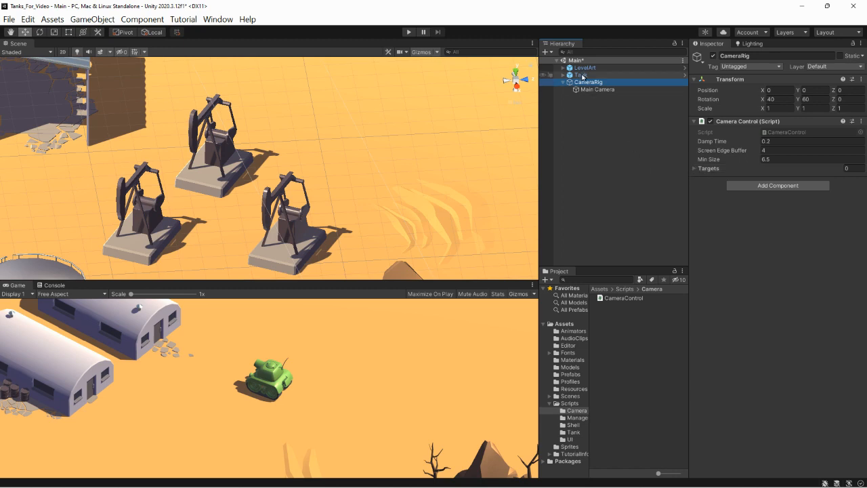
left_click_drag(581, 76, 698, 171)
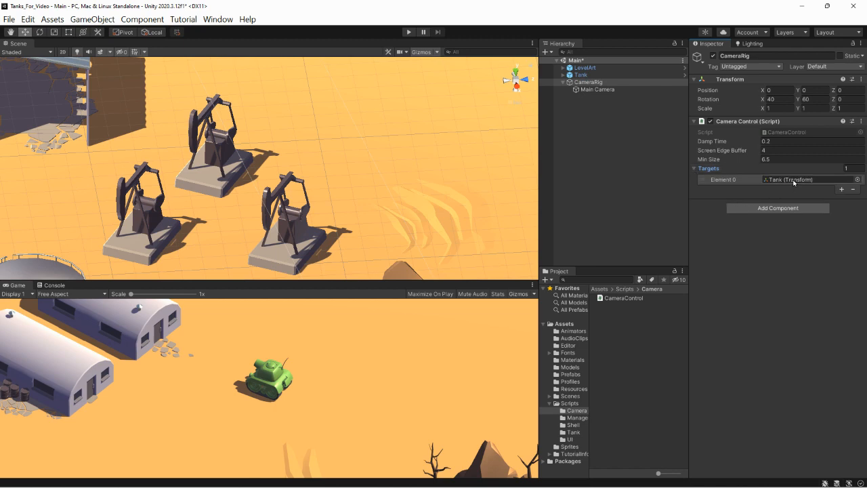
Play the scene, drive the tank around the level to check that the camera follows it, and stop play mode.
left_click(409, 32)
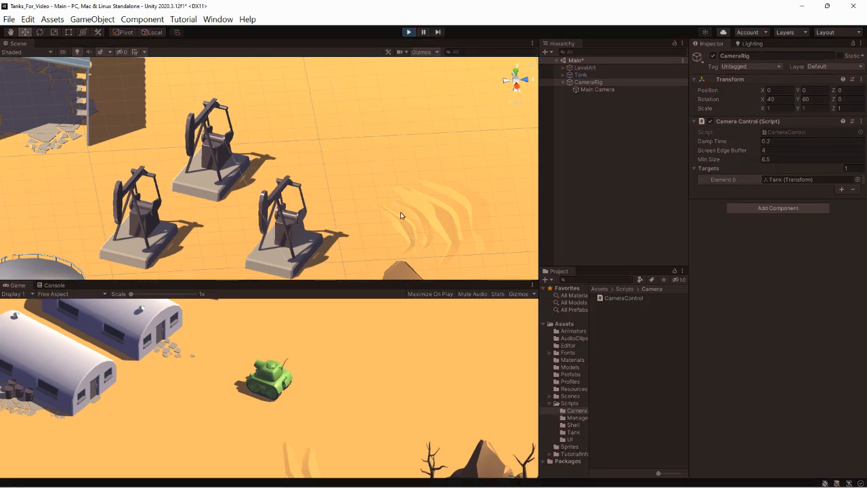
key("w")
key("d")
key("a")
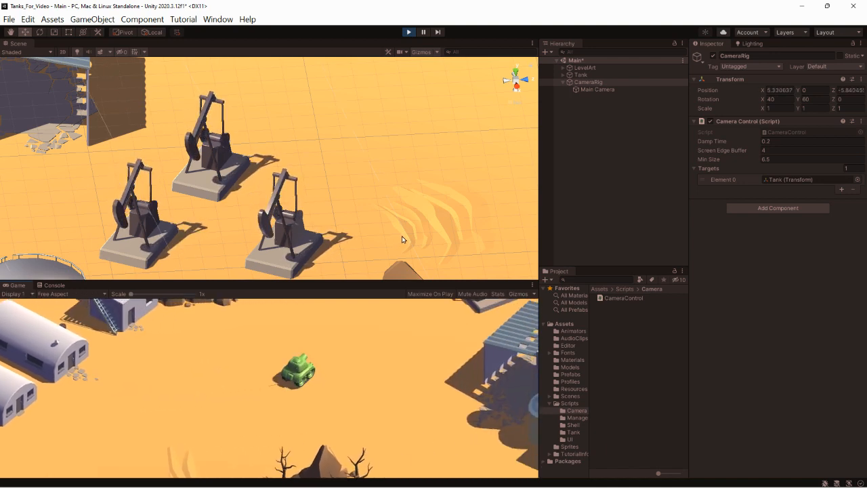
key("d")
key("w")
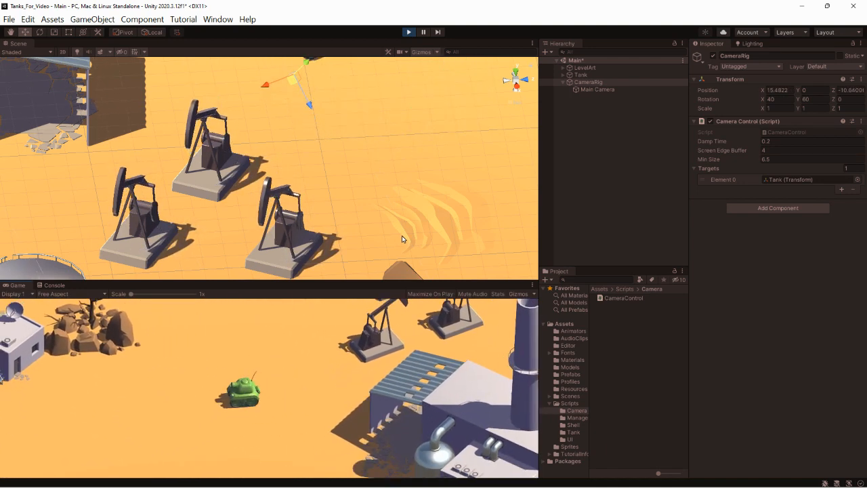
key("w")
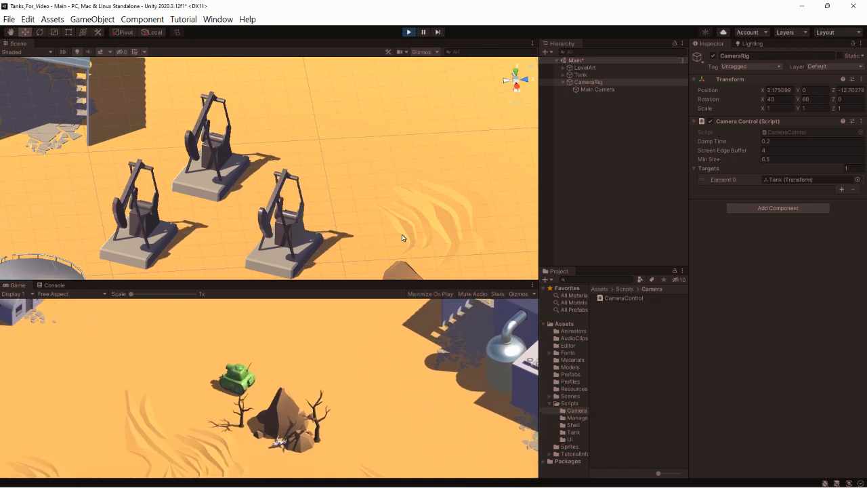
key("w")
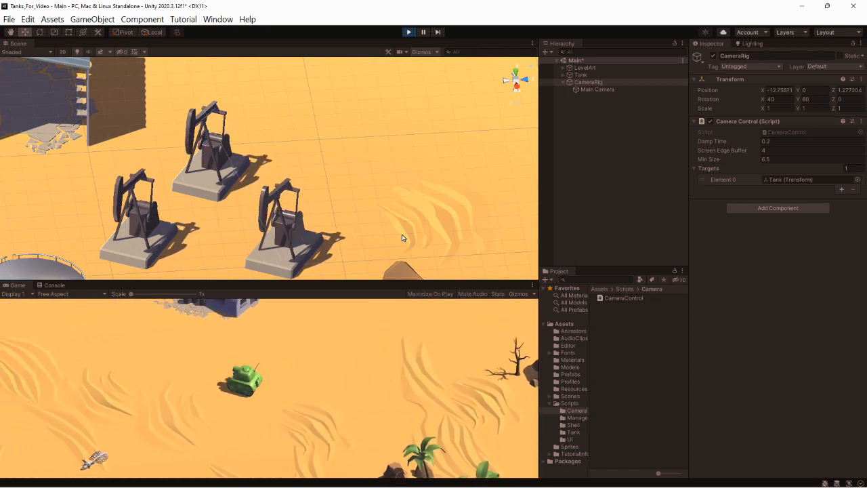
key("w")
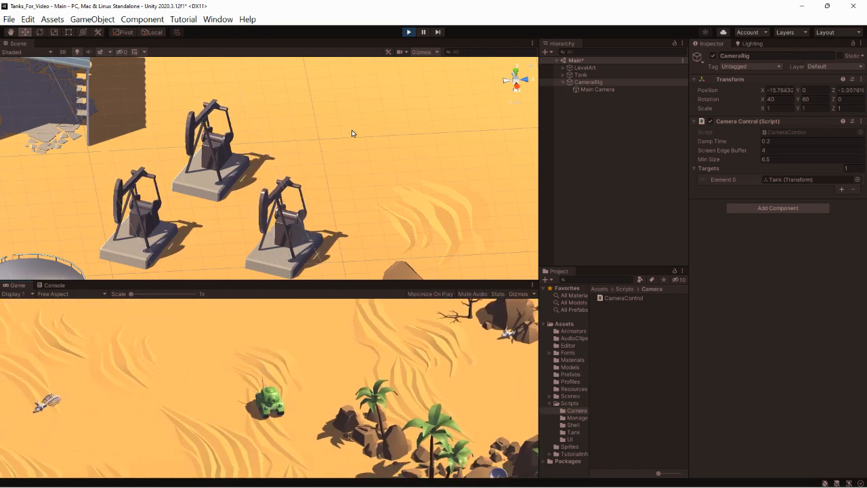
key("w")
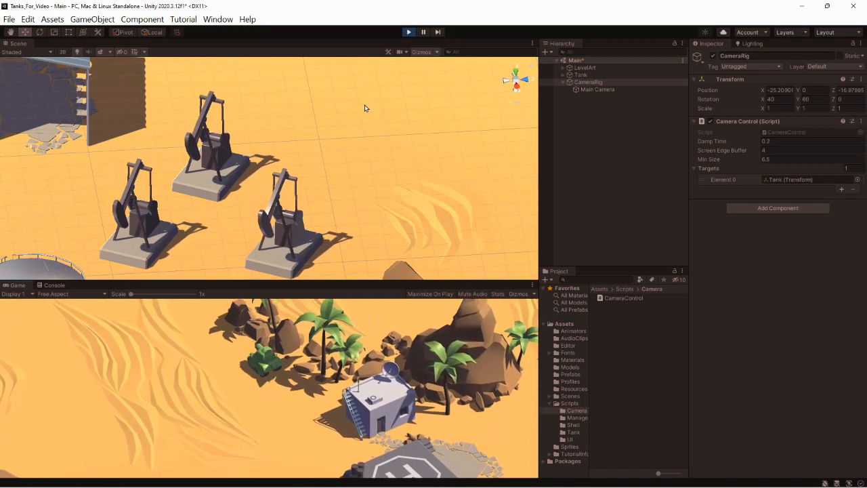
left_click(408, 32)
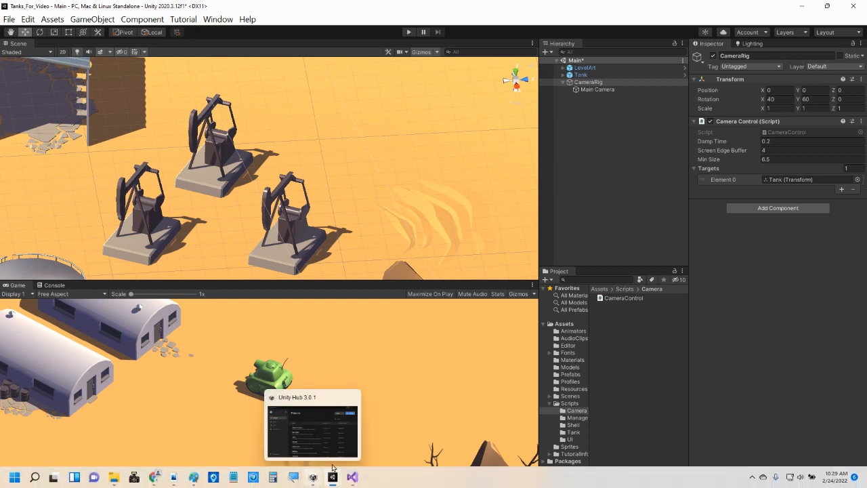
mouse_move(334, 482)
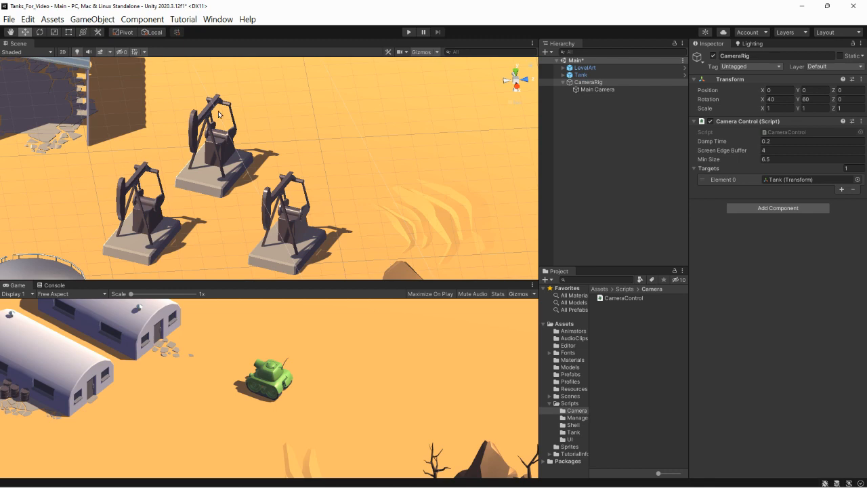
mouse_move(1, 479)
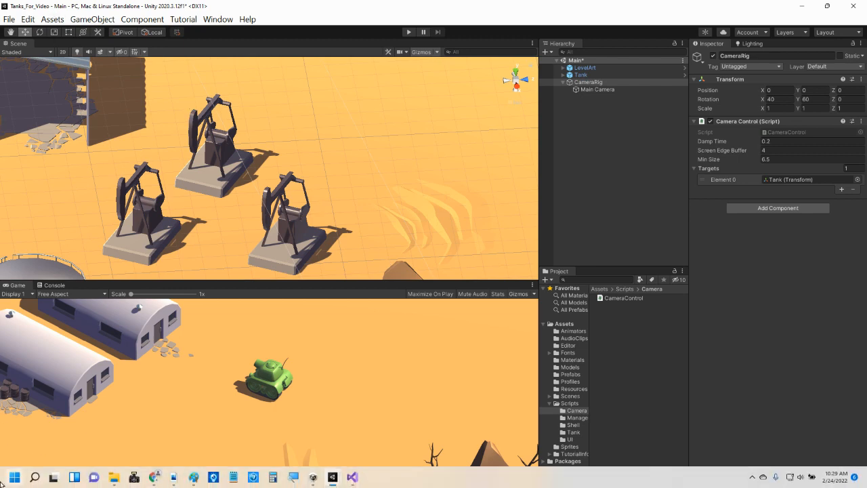